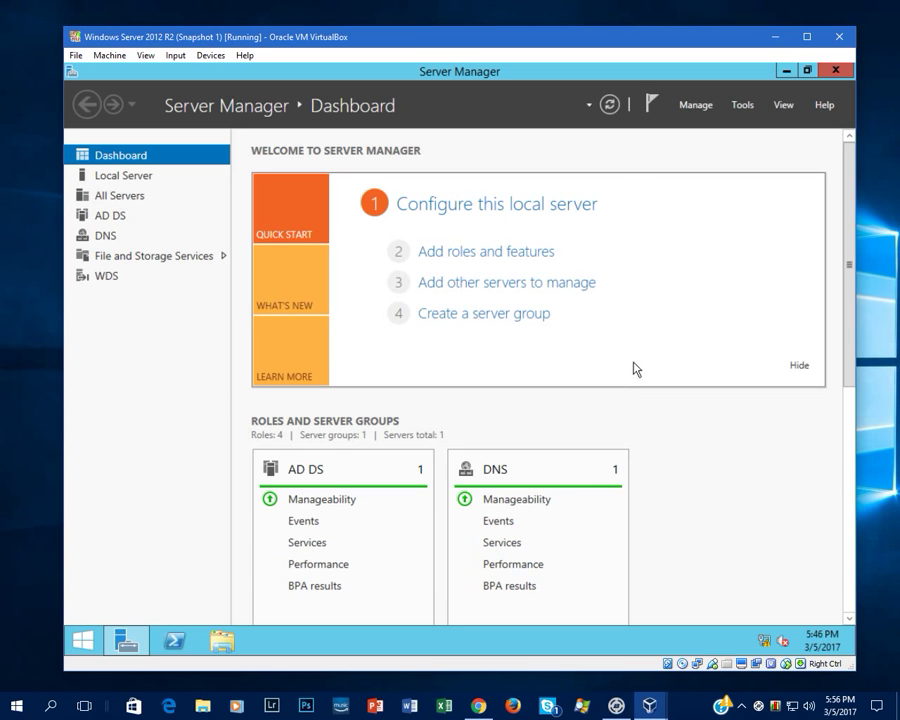
- Open the Ethernet adapter's IPv4 properties via Network and Sharing Center
right_click(784, 641)
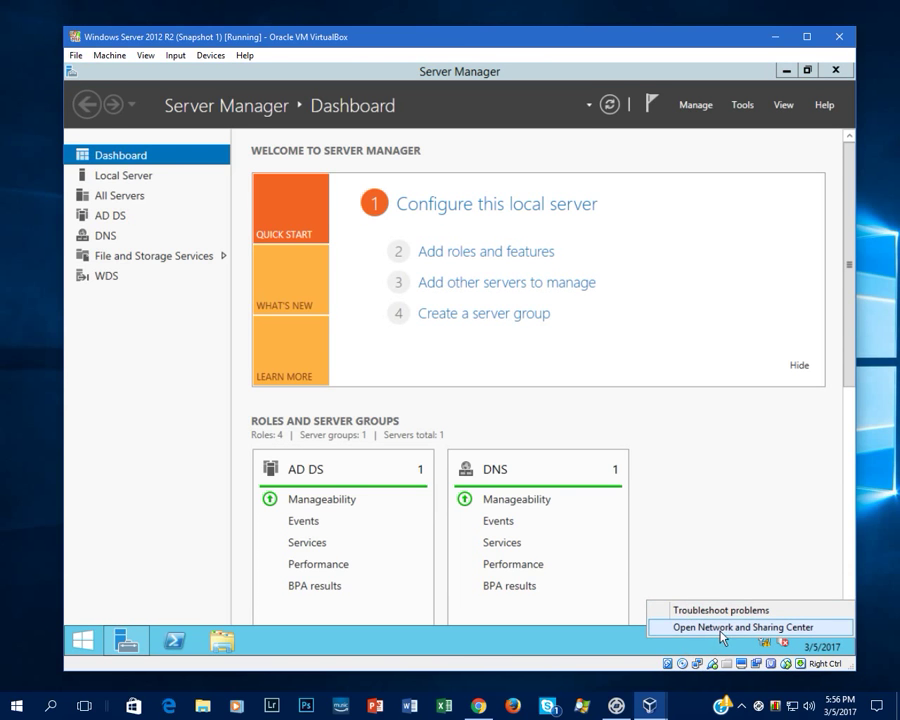
left_click(764, 629)
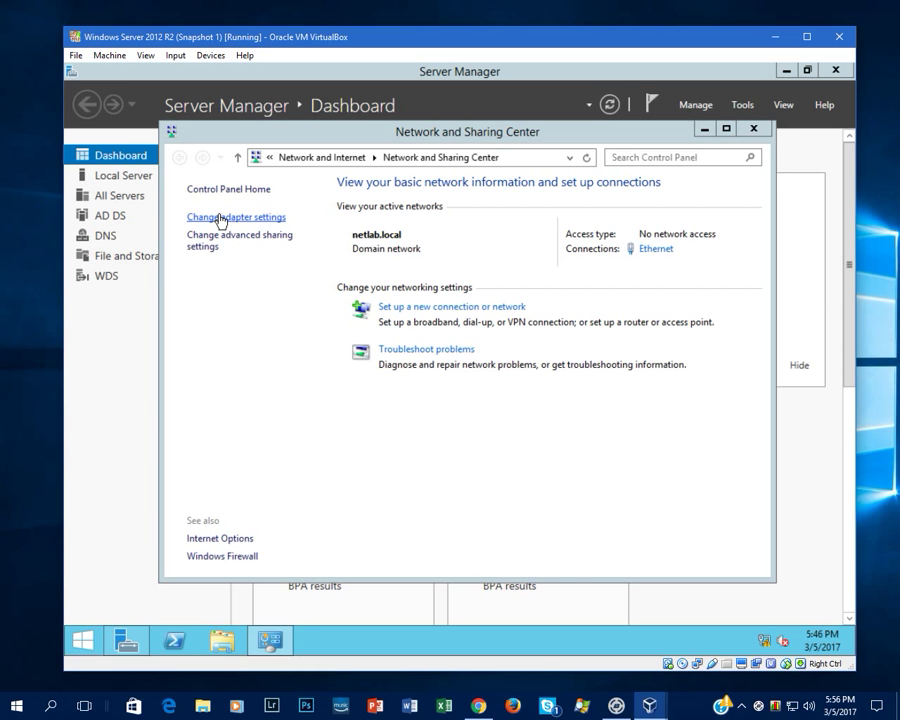
left_click(221, 218)
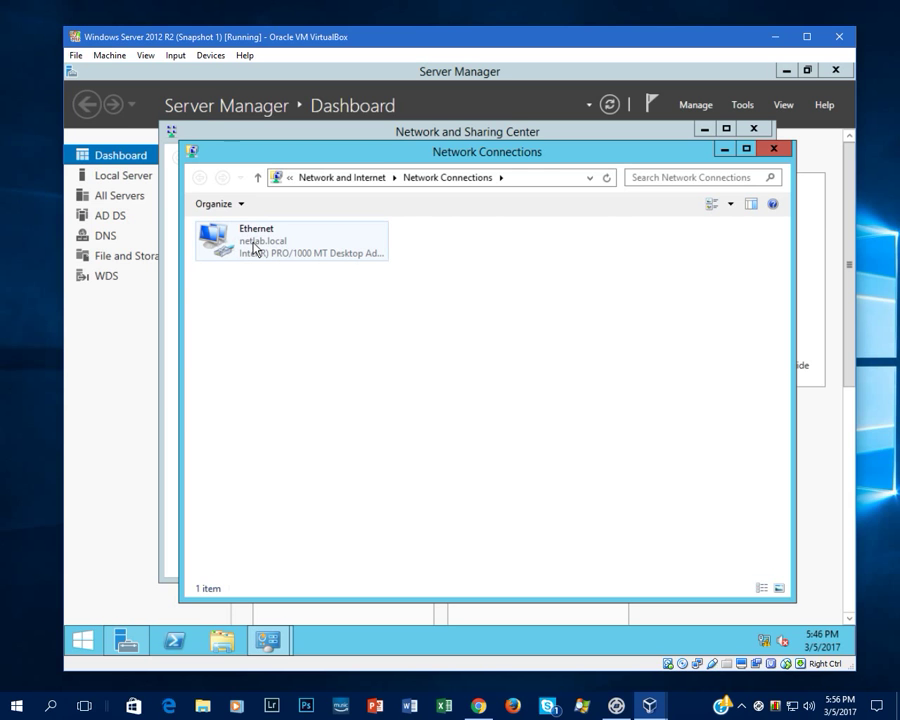
left_click(255, 248)
right_click(254, 249)
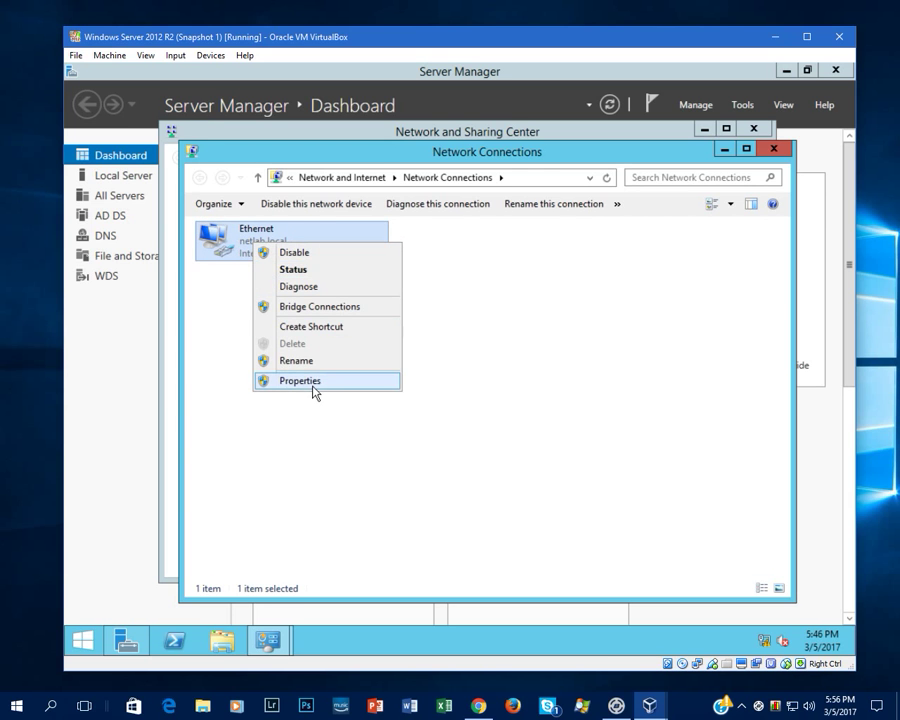
left_click(312, 384)
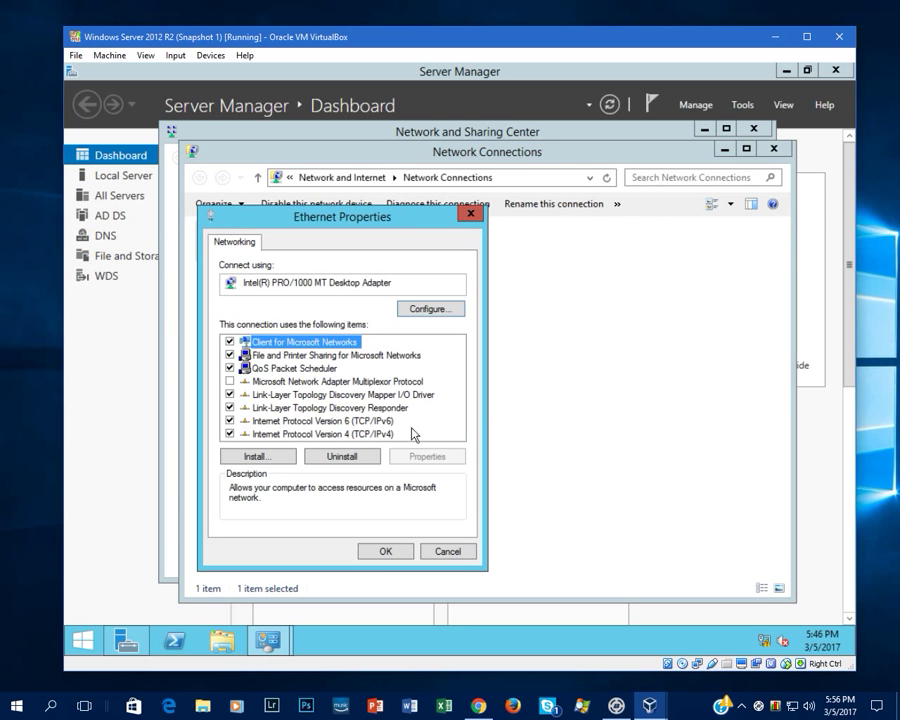
left_click(328, 434)
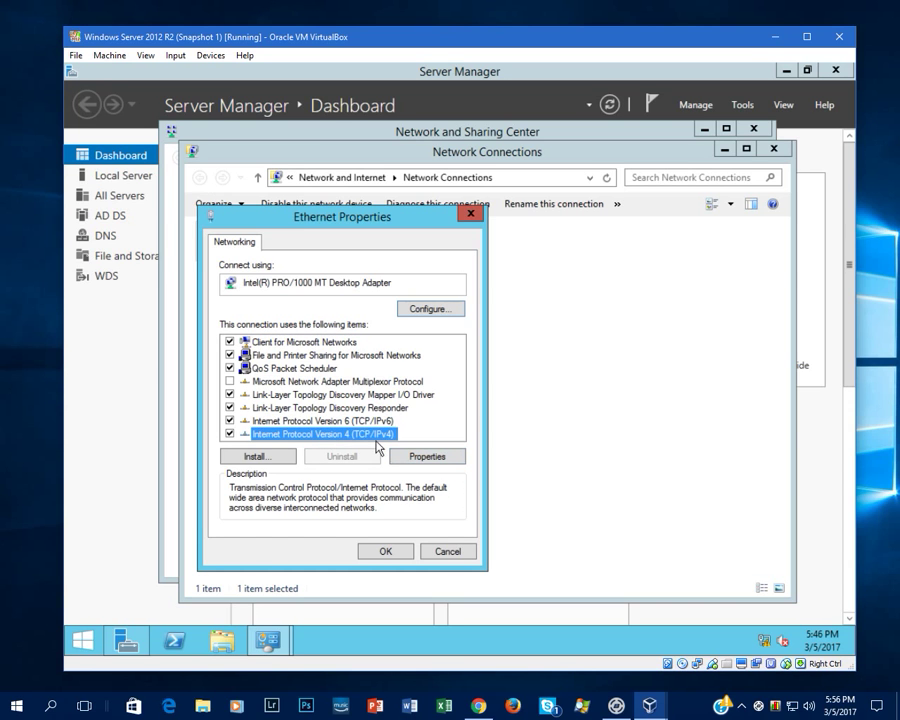
left_click(422, 457)
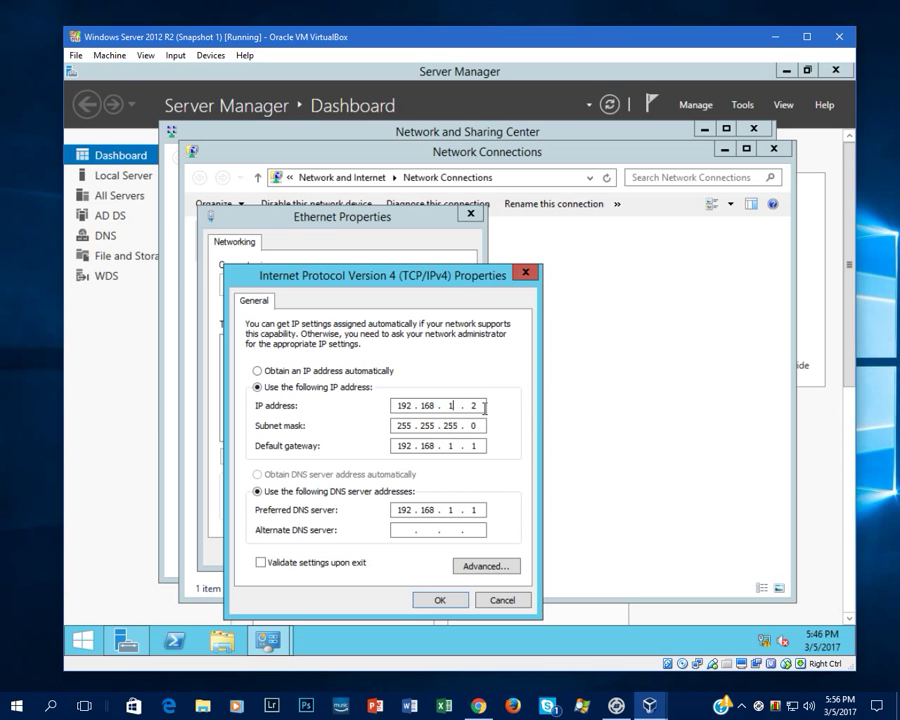
- Change the static IP to 192.168.1.30, keeping gateway and DNS 192.168.1.1, then apply
left_click(482, 406)
key("BackSpace")
type("30")
left_click(477, 447)
left_click(476, 510)
left_click(440, 599)
left_click(384, 556)
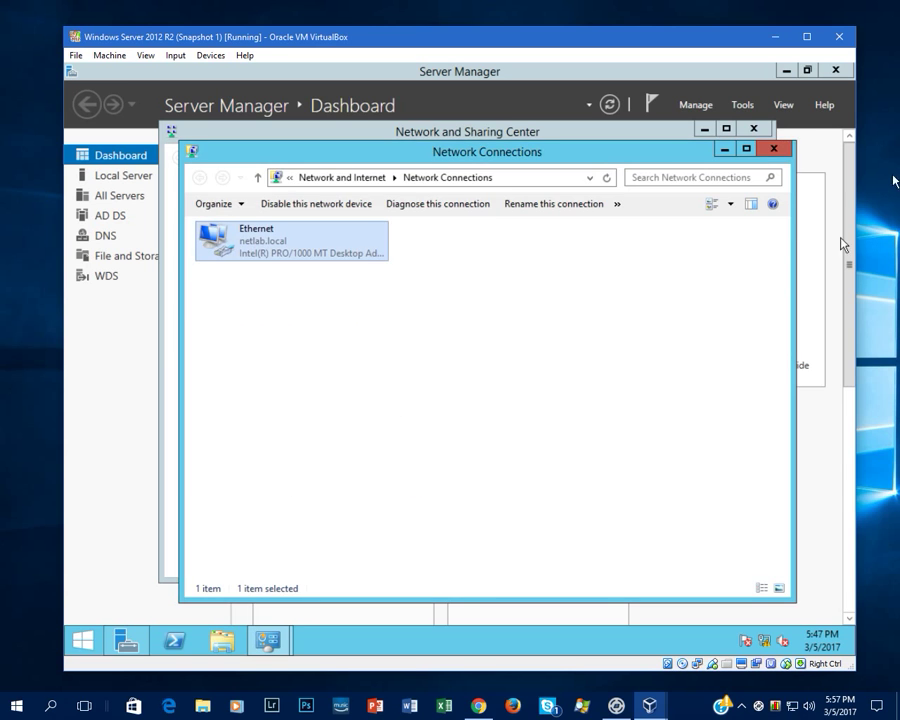
left_click(770, 149)
- Run ipconfig /all in an administrator Command Prompt to confirm Ethernet at 192.168.1.30
left_click(755, 130)
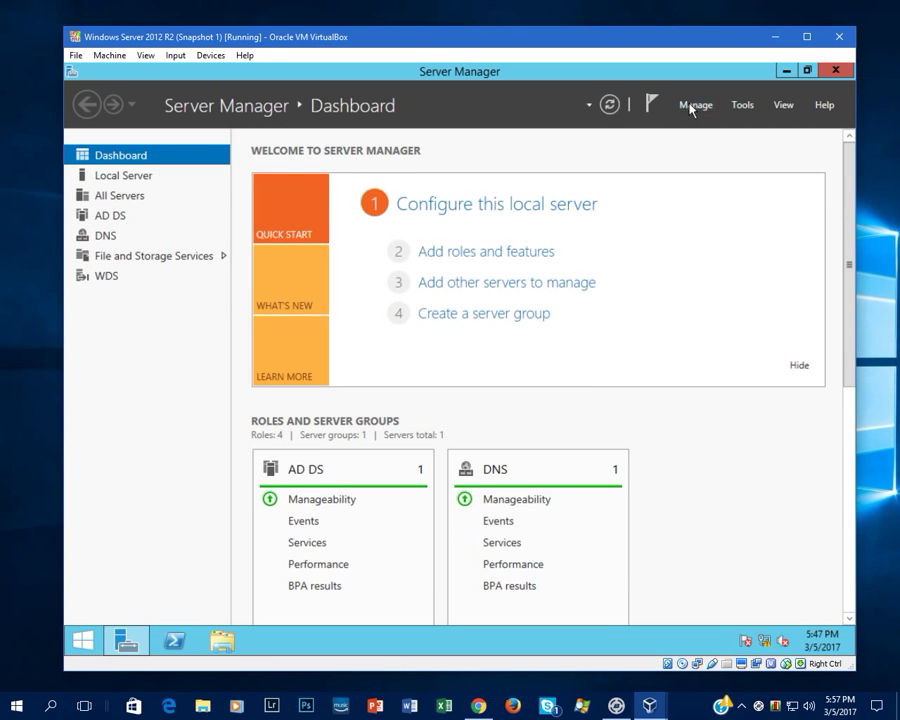
right_click(85, 645)
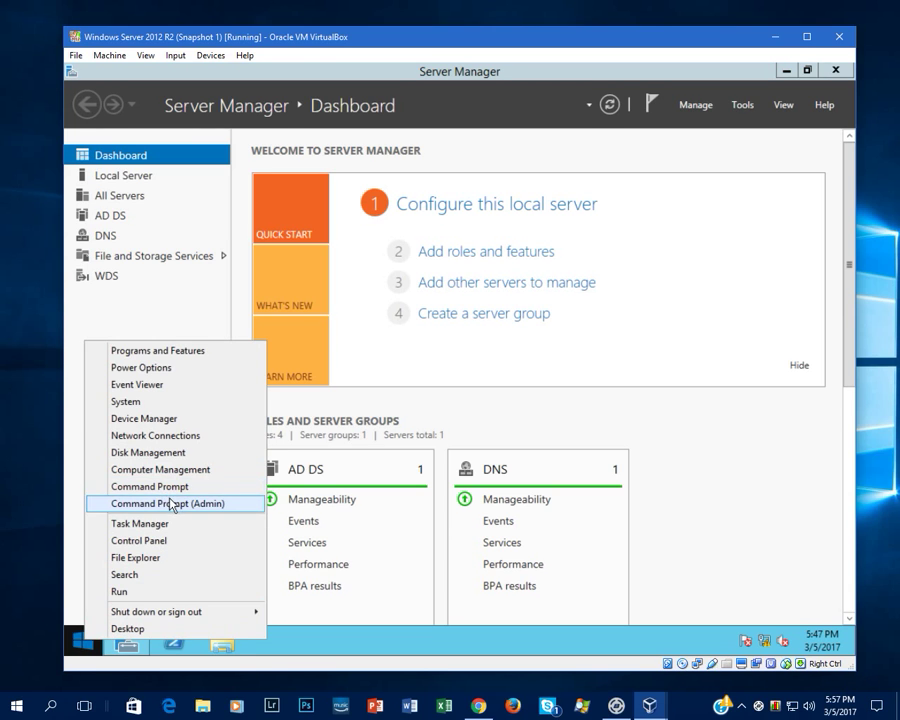
left_click(174, 503)
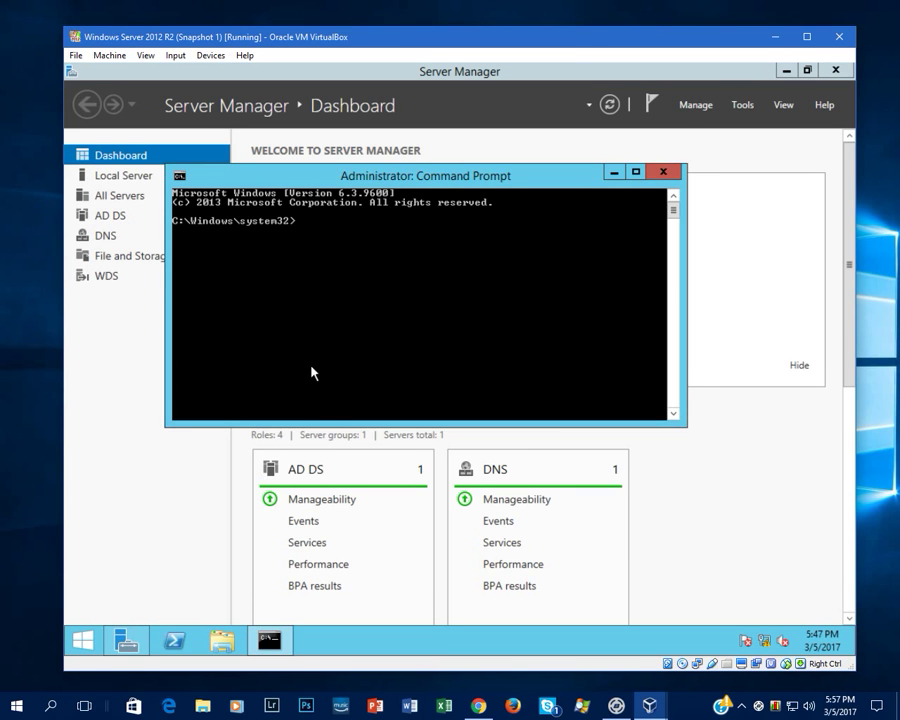
type("ipconfig /all")
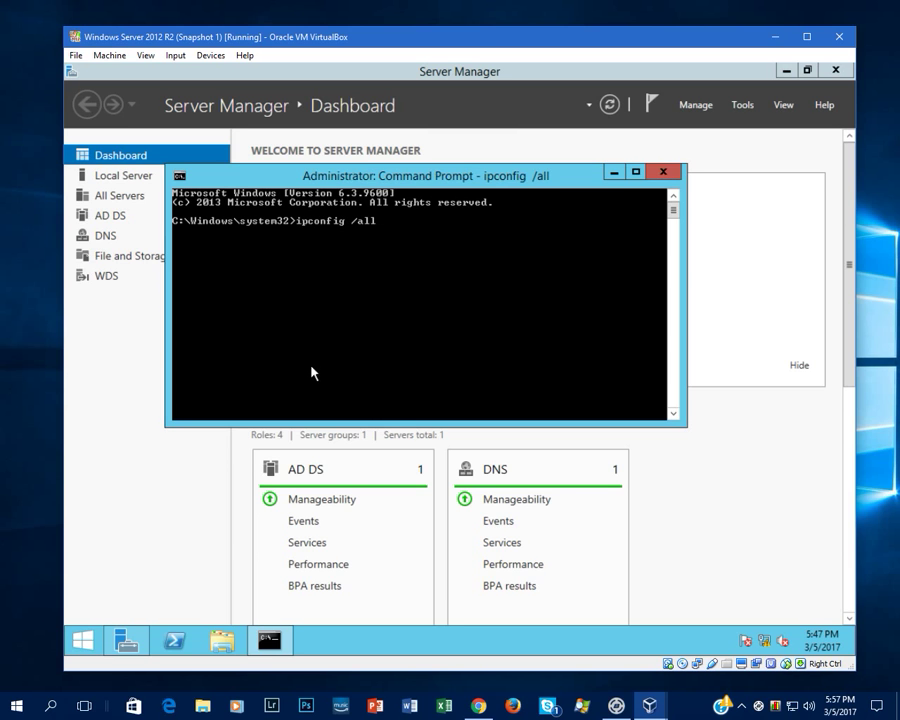
key("Return")
scroll(376, 304, "up", 1)
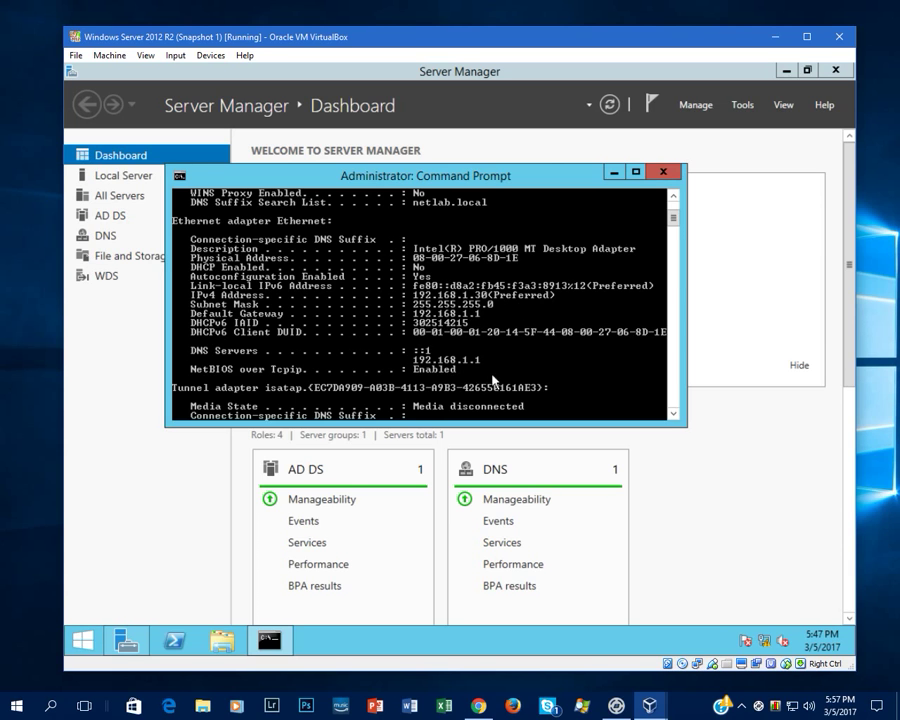
- In Add Roles and Features, select the DHCP Server role with its required management features
left_click(664, 173)
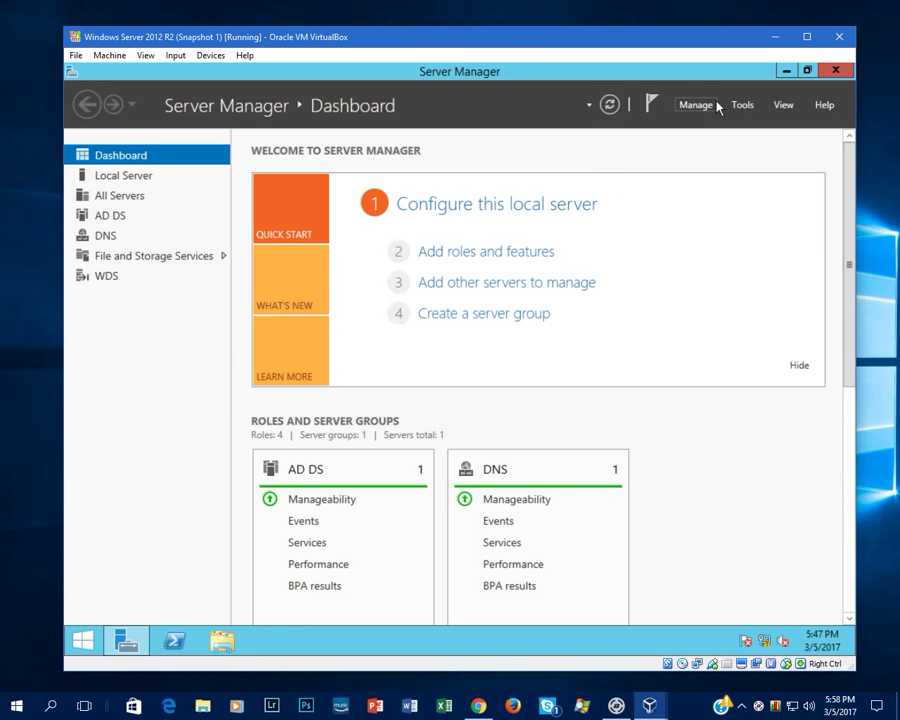
left_click(700, 105)
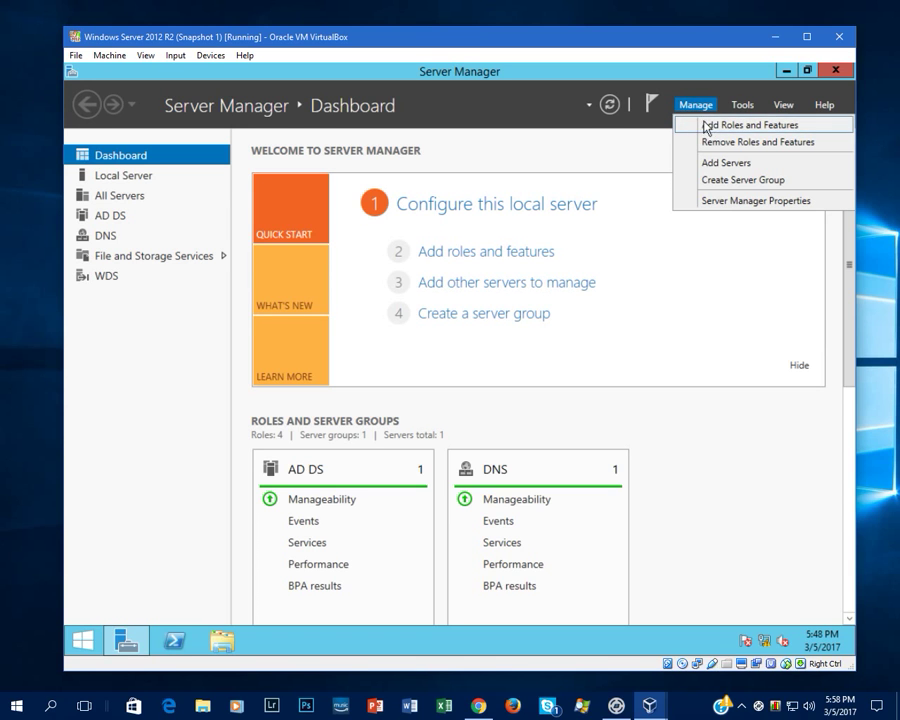
left_click(695, 126)
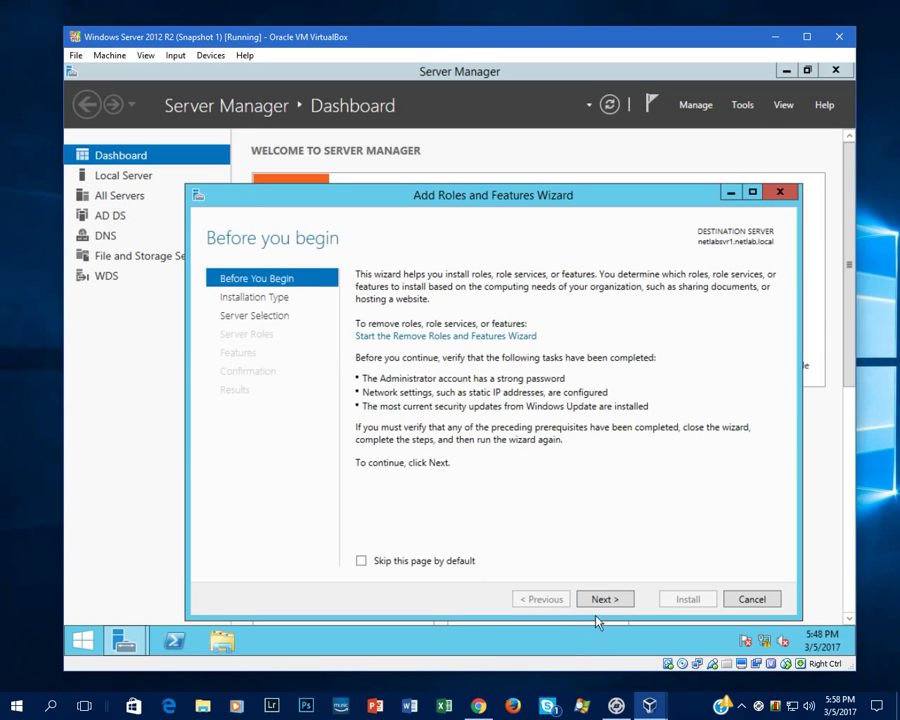
left_click(598, 602)
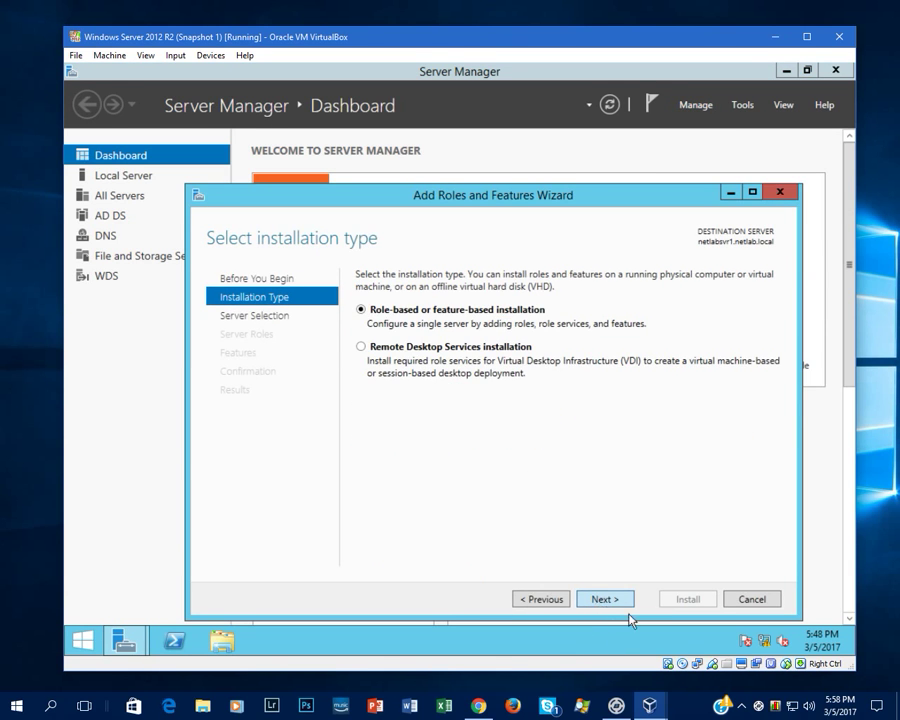
left_click(598, 601)
left_click(598, 601)
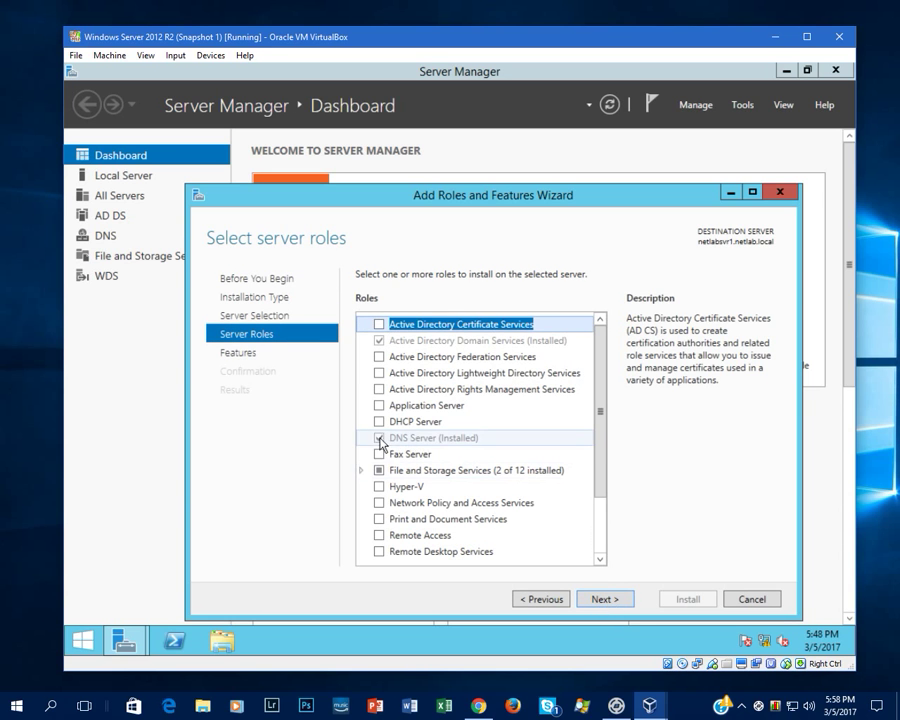
left_click(378, 421)
left_click(555, 529)
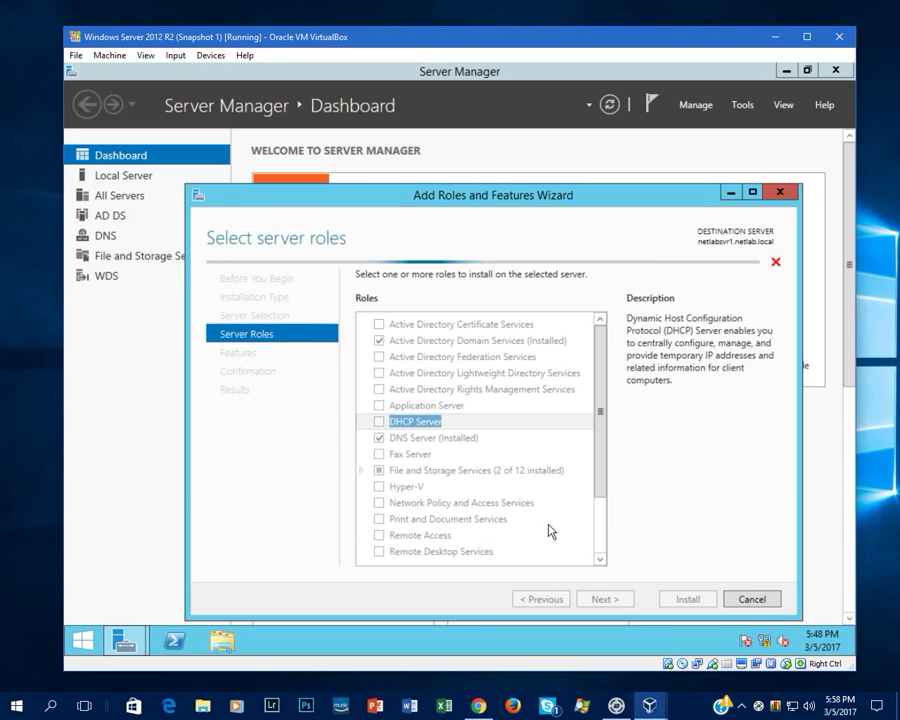
- Allow automatic restart if required and install the DHCP Server role
left_click(604, 600)
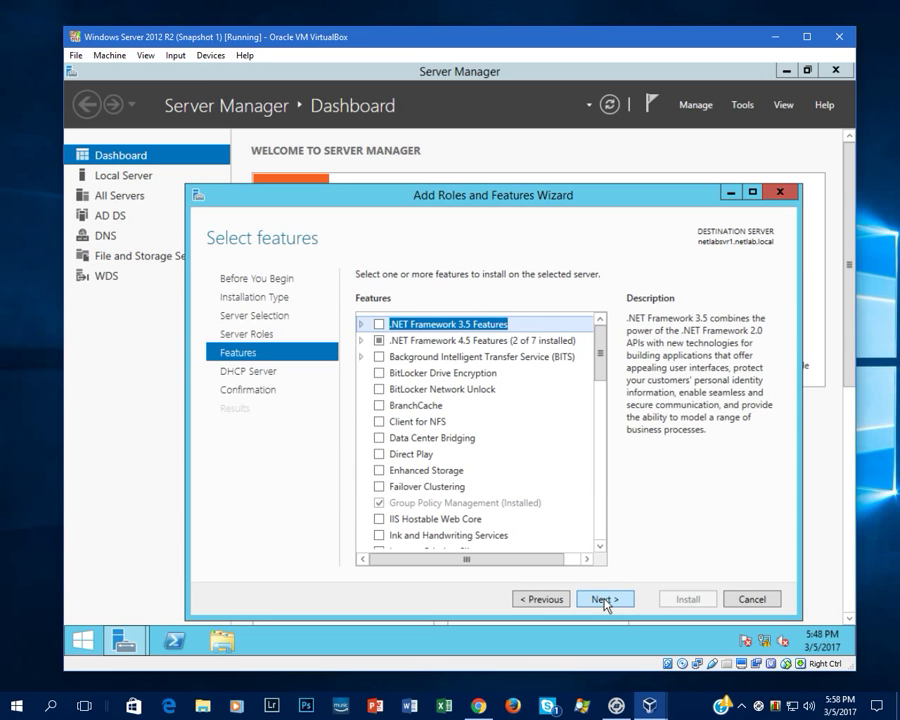
left_click(604, 600)
left_click(604, 600)
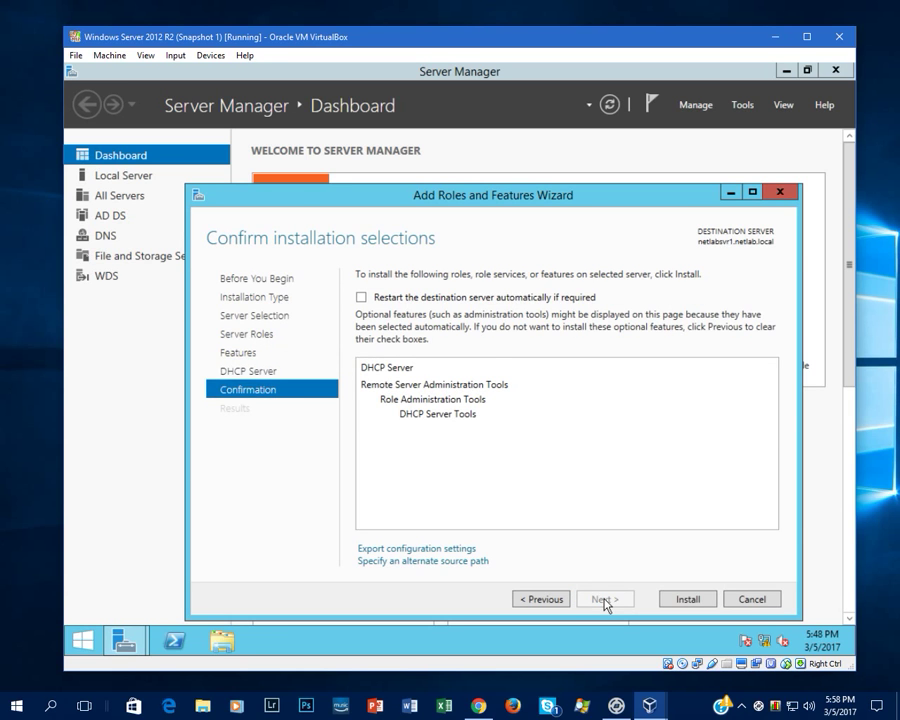
left_click(414, 298)
left_click(508, 405)
left_click(690, 600)
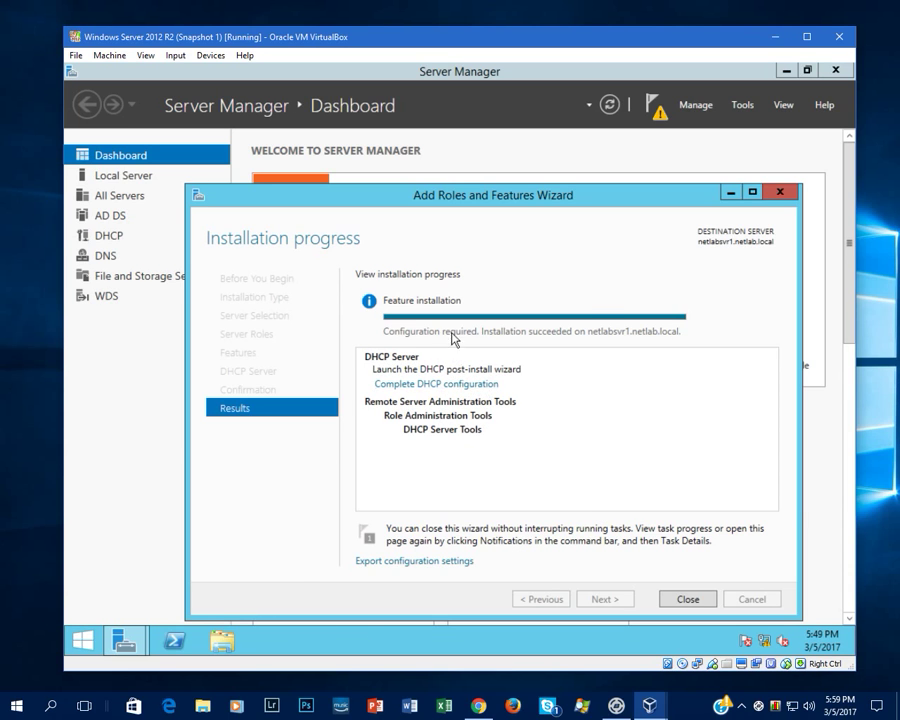
- Run the DHCP post-install configuration to create security groups and authorize the server in AD DS
left_click(467, 387)
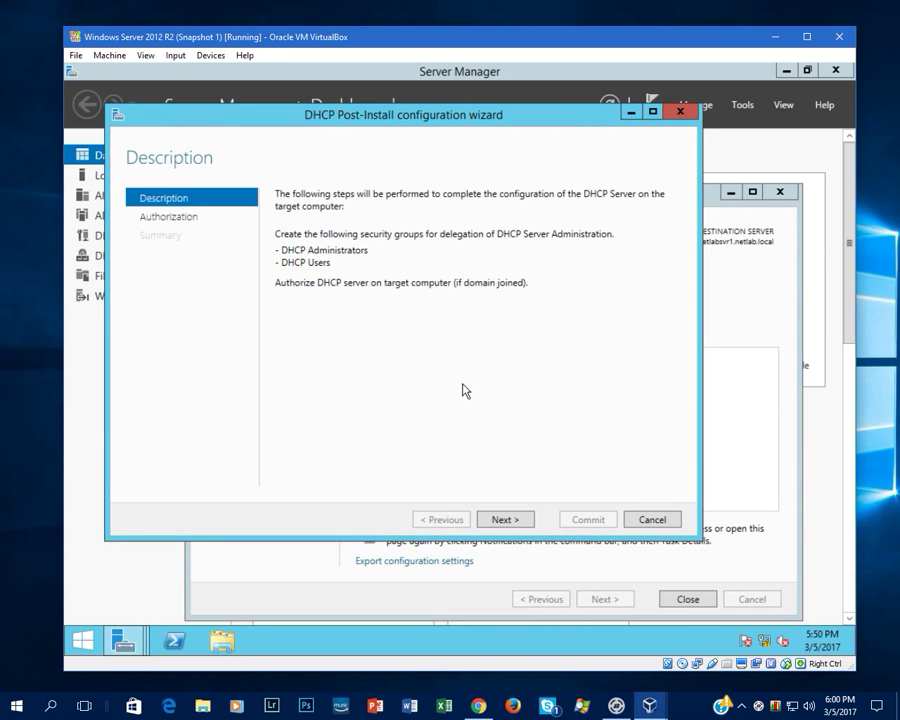
left_click(505, 520)
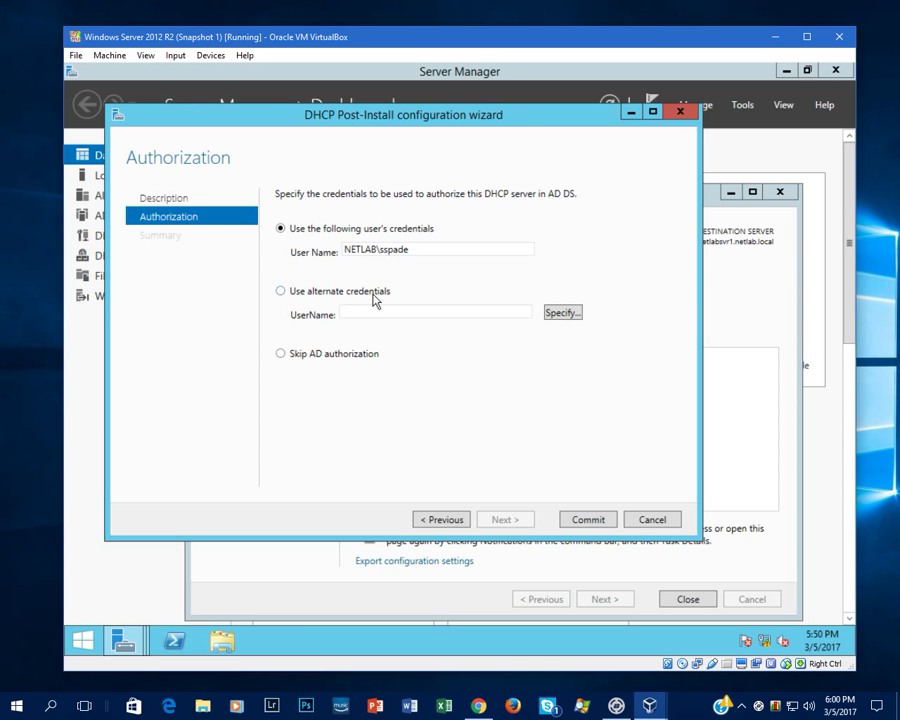
left_click(580, 526)
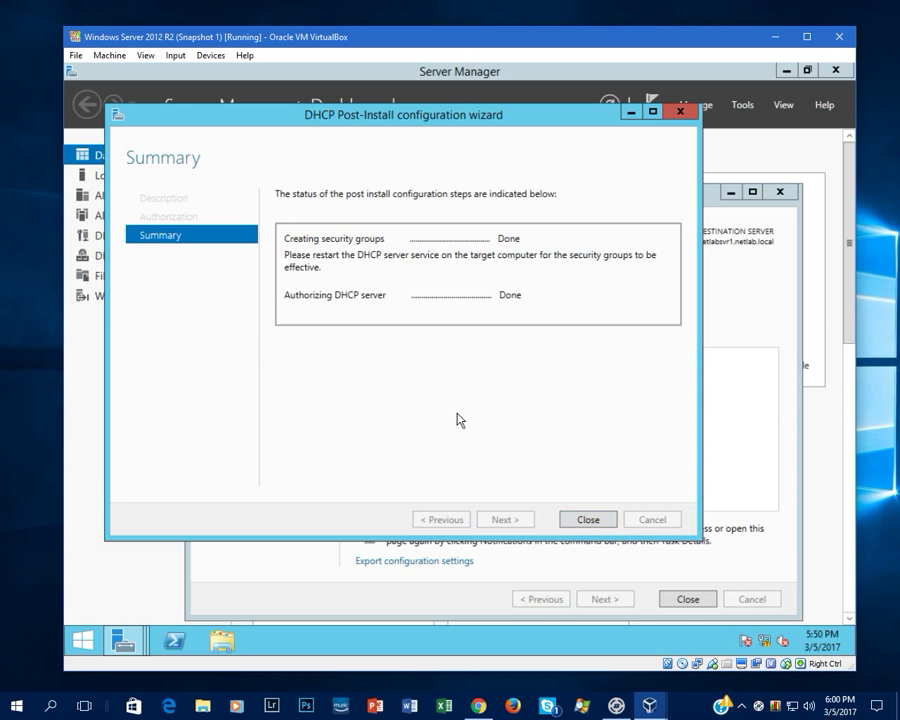
left_click(603, 523)
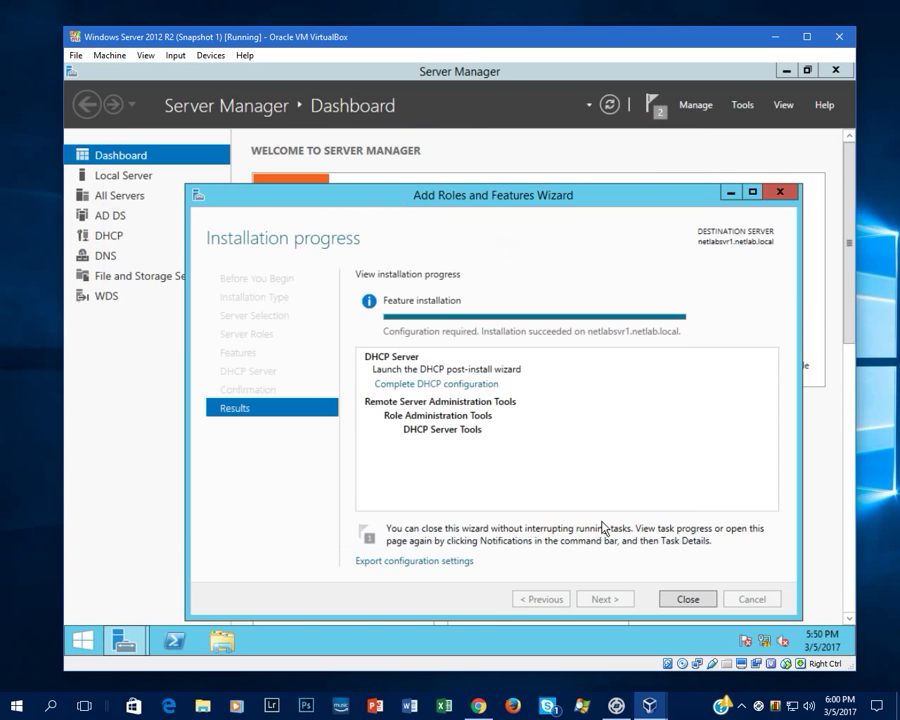
- Launch the DHCP console from Tools and enlarge its window and tree pane
left_click(780, 193)
left_click(742, 105)
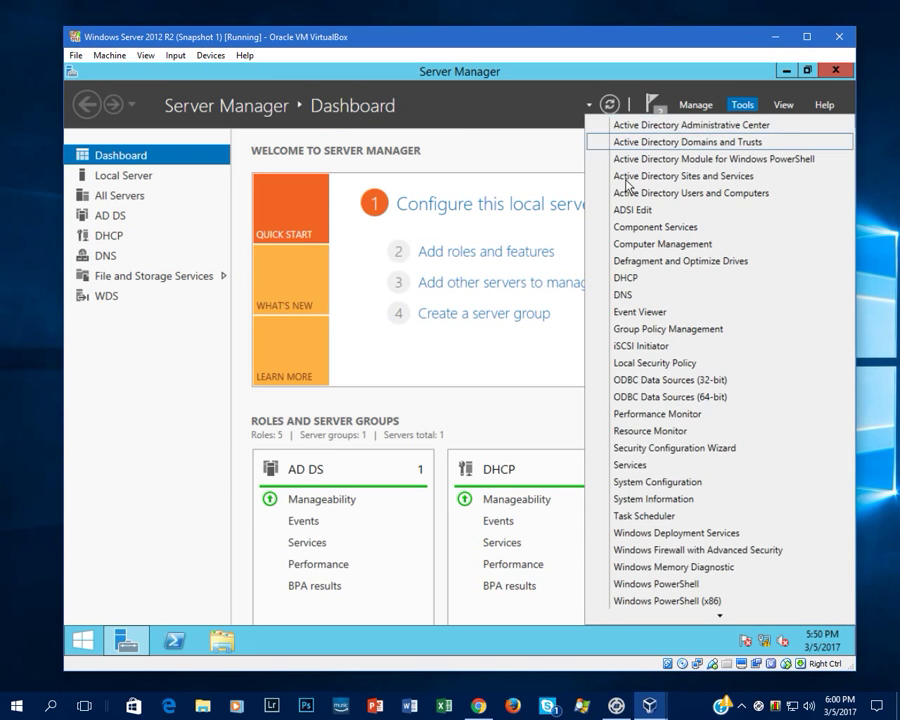
left_click(641, 280)
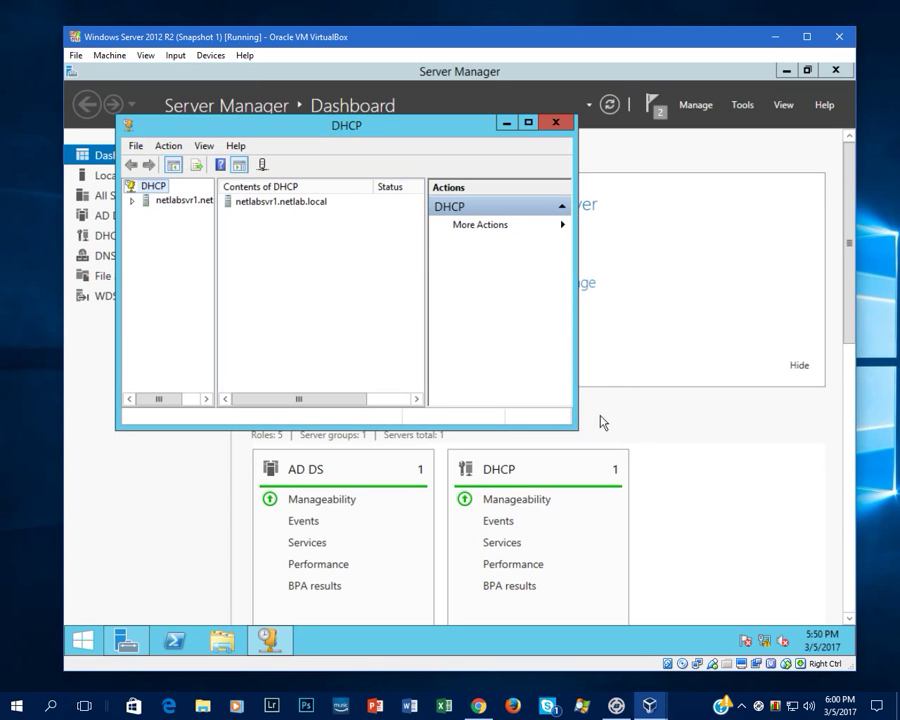
left_click_drag(577, 427, 794, 588)
left_click_drag(215, 307, 272, 315)
- Expand netlabsvr1.netlab.local and its IPv4 node, bringing up IPv4's actions
left_click(132, 200)
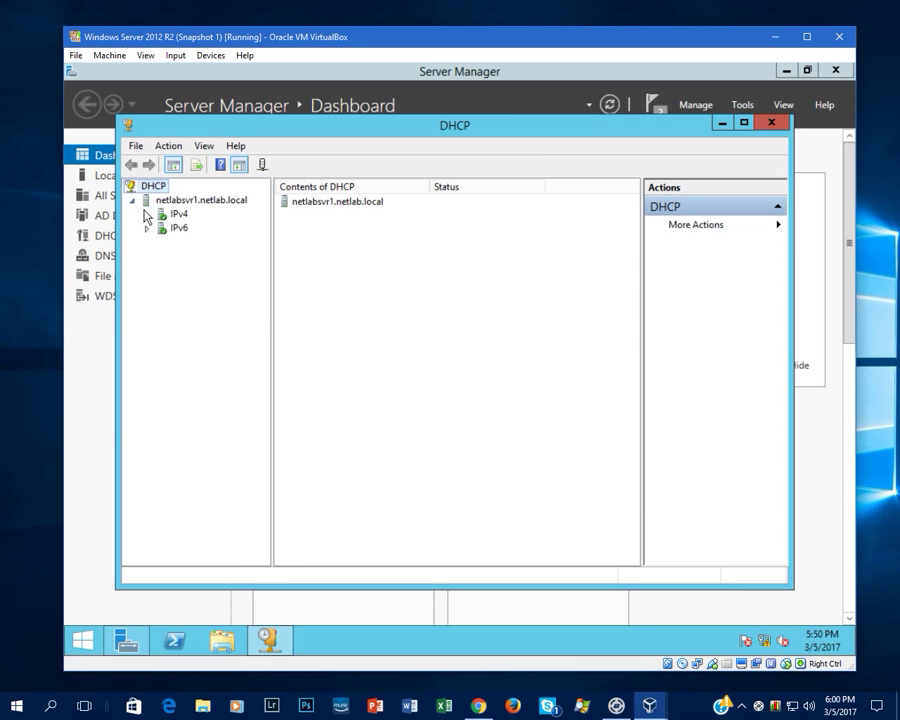
left_click(147, 214)
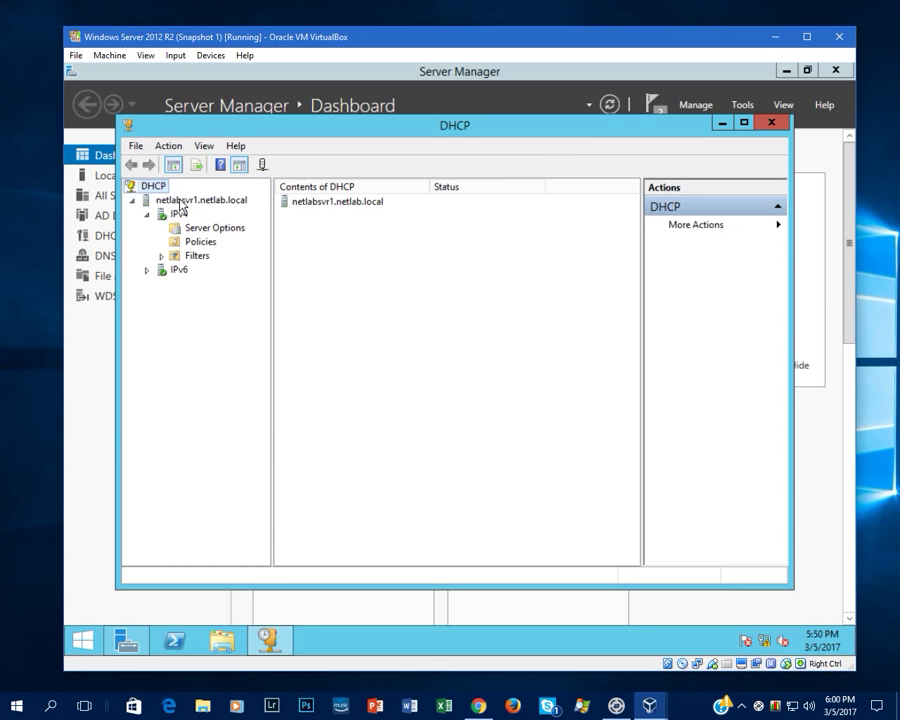
right_click(178, 206)
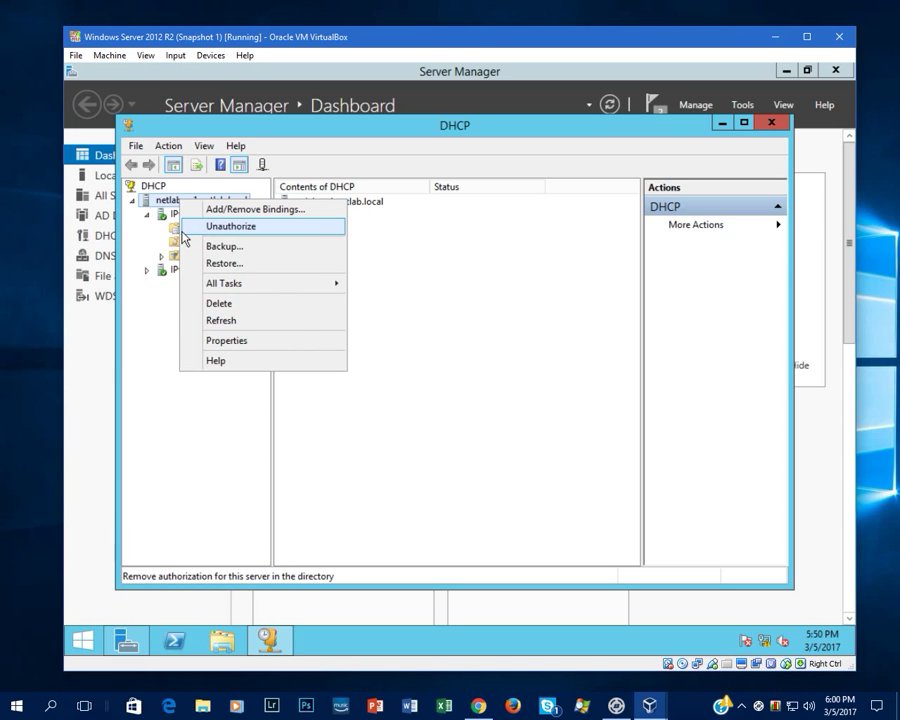
left_click(157, 305)
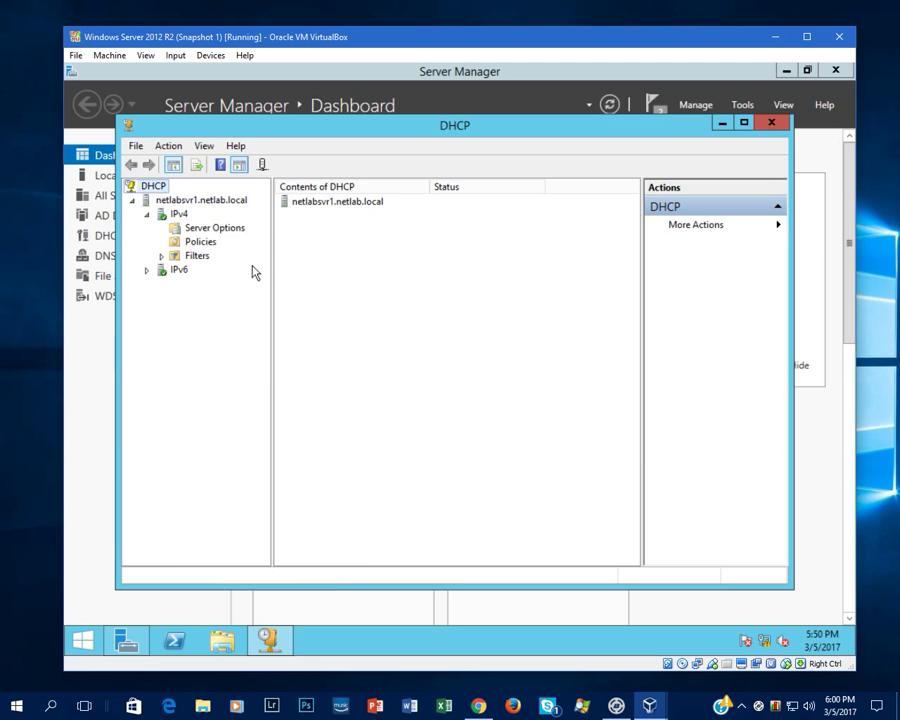
right_click(171, 219)
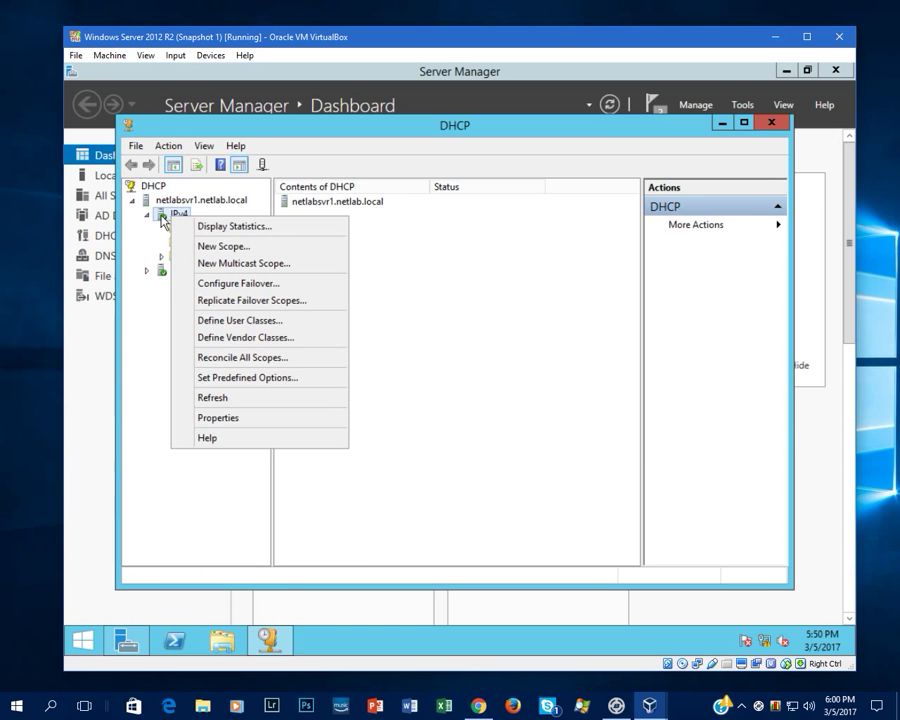
- Start a new IPv4 scope named 'Test'
left_click(214, 246)
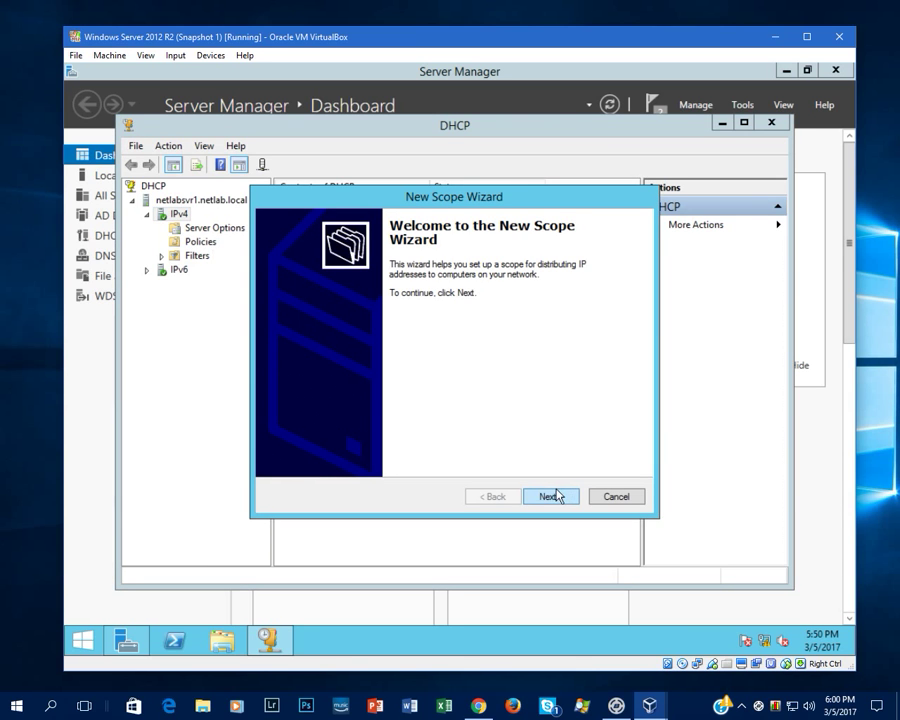
left_click(554, 495)
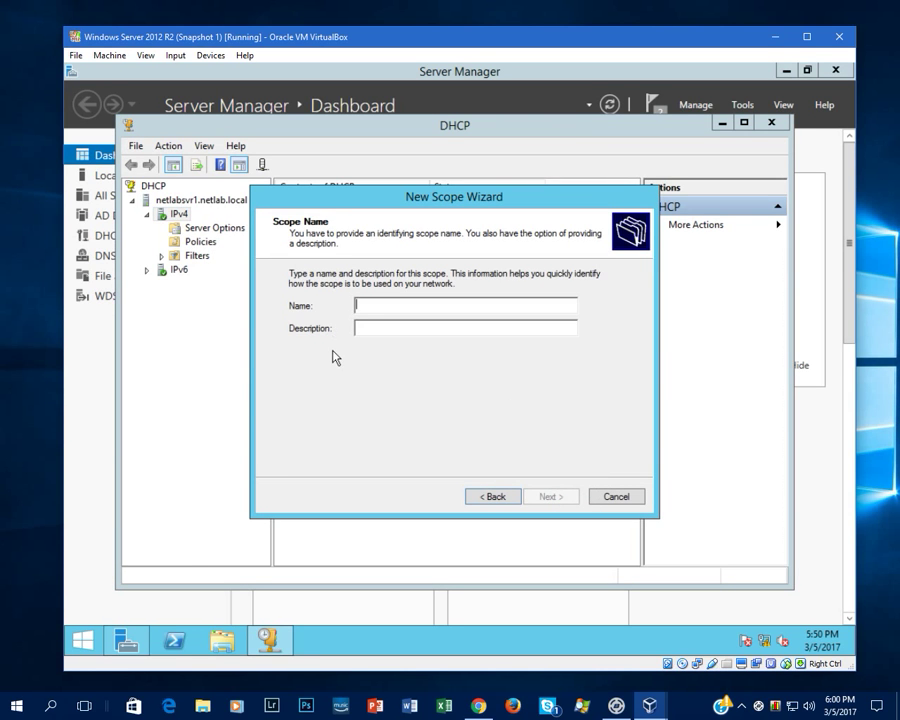
type("Test")
key("Return")
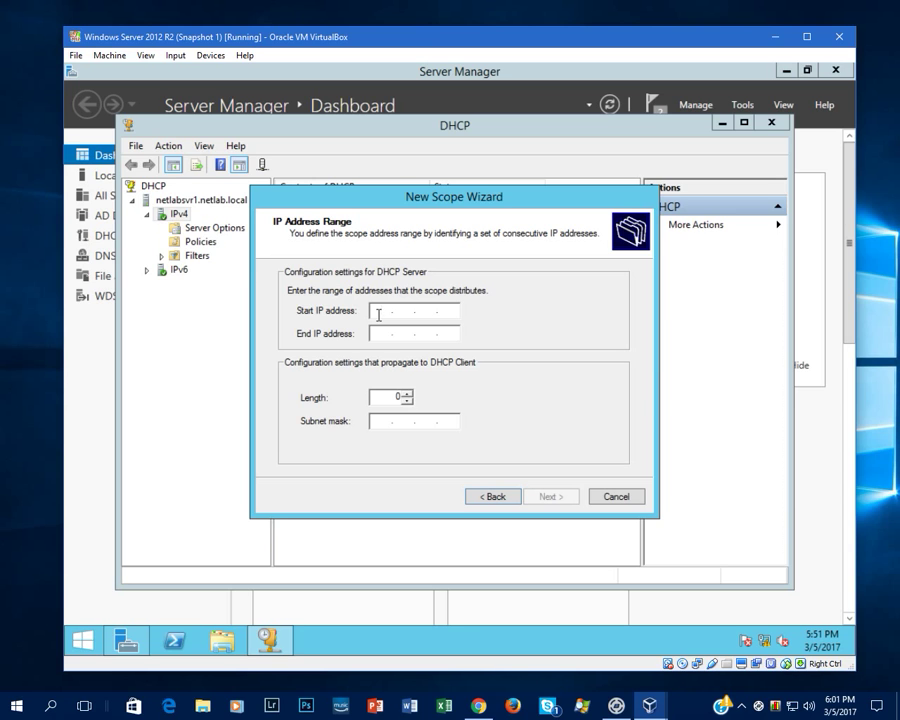
- Set the scope range 192.168.1.30 to 192.168.1.40 with mask 255.255.255.0
type("192.168.")
type("30")
key("BackSpace")
key("BackSpace")
type("1 . 30")
key("Tab")
type("192.168.")
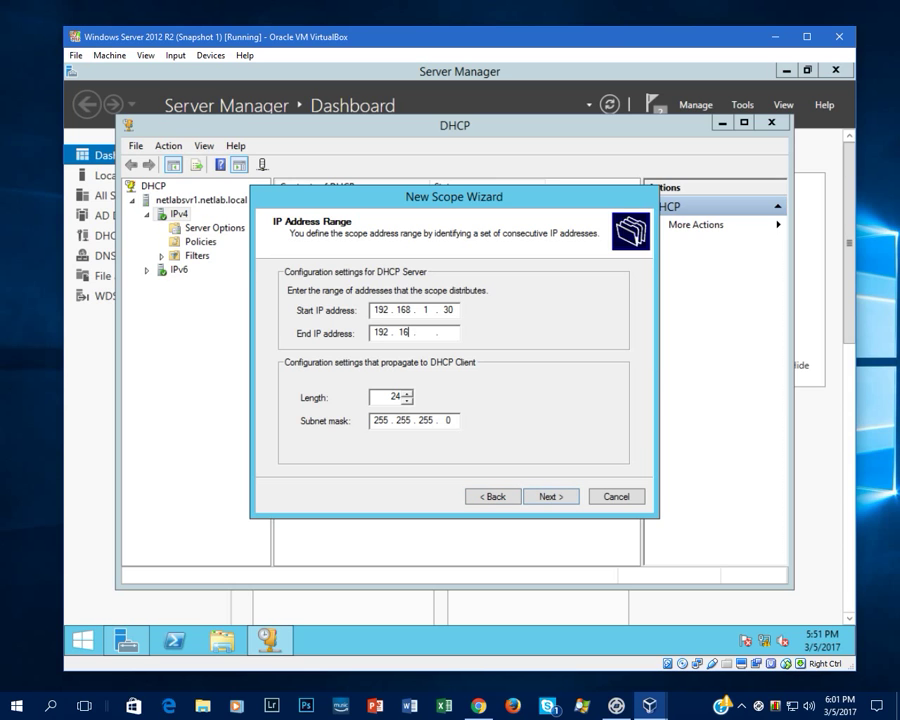
type("1")
type("4")
key("Return")
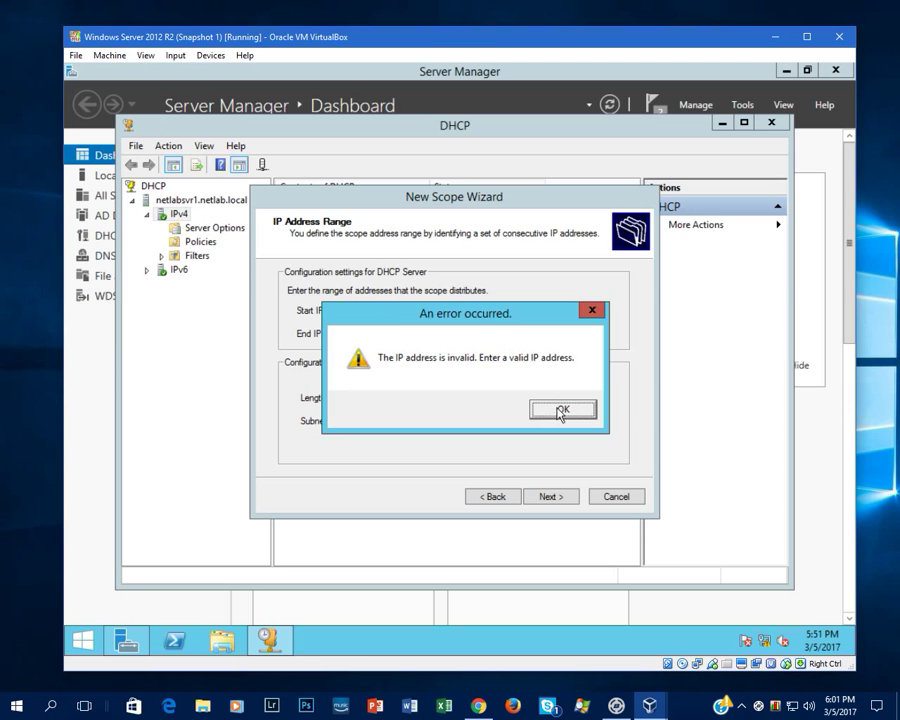
left_click(561, 410)
type("40")
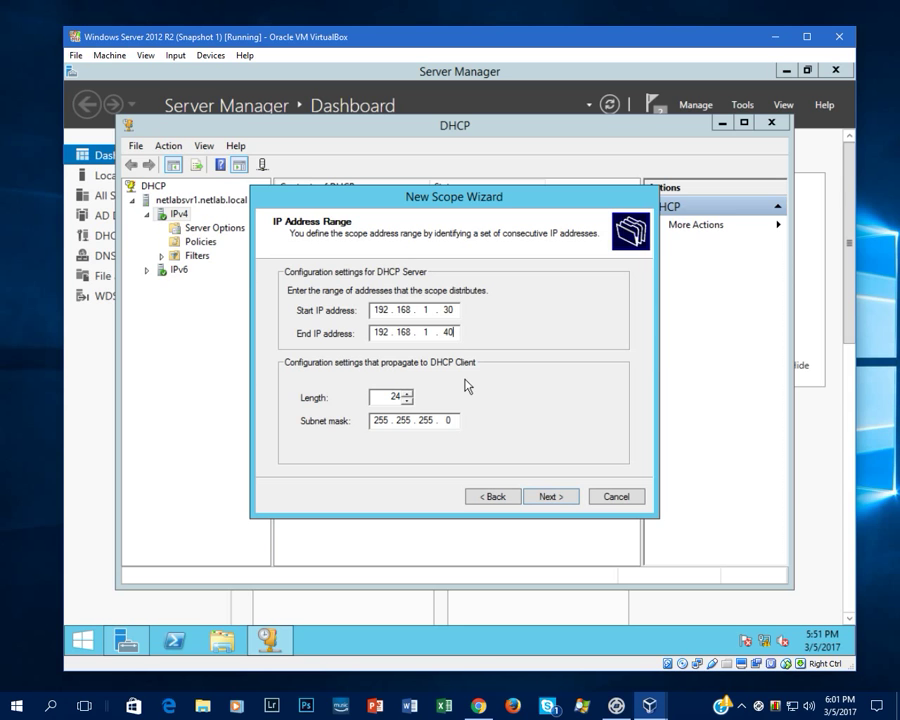
left_click(545, 499)
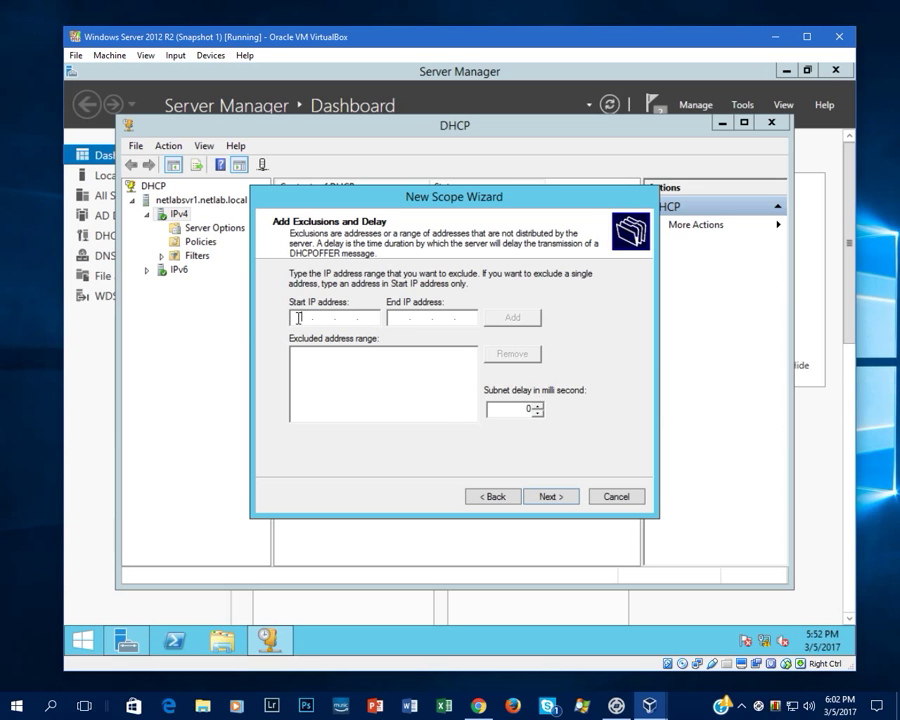
- Add 192.168.1.30 as both start and end of an excluded address range
type("192.168.30")
key("BackSpace")
key("BackSpace")
type("1")
type(".")
type("30")
type("192.168.30")
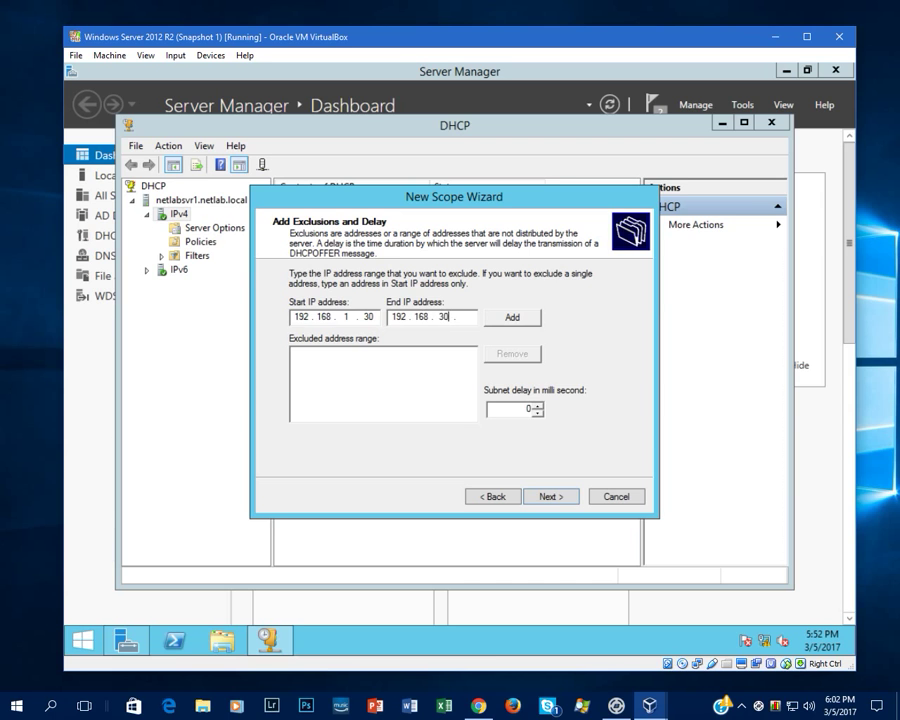
key("BackSpace")
key("BackSpace")
type("1.30")
left_click(513, 318)
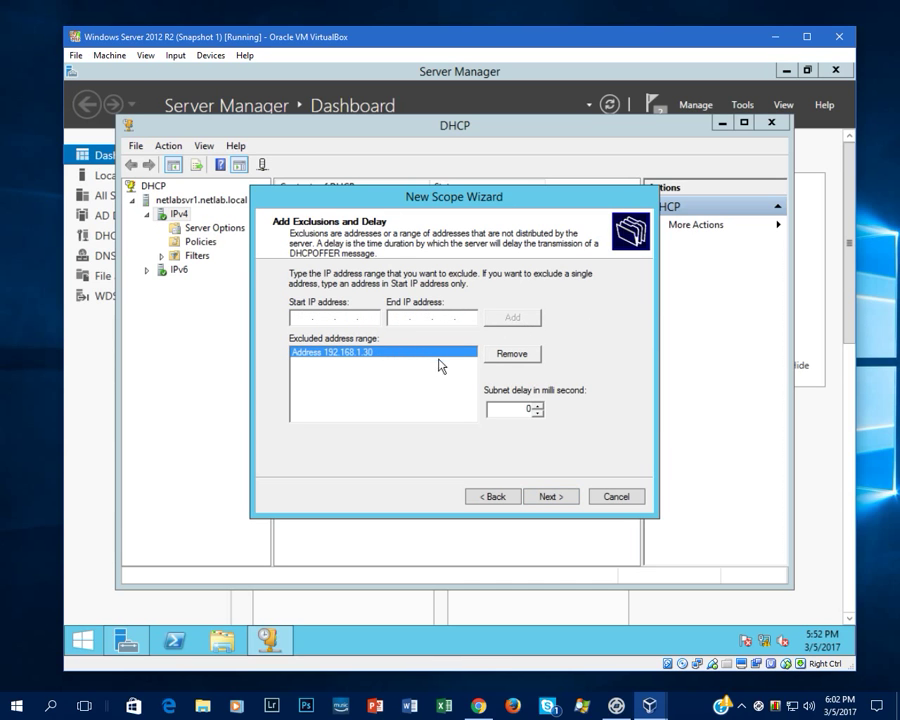
right_click(84, 637)
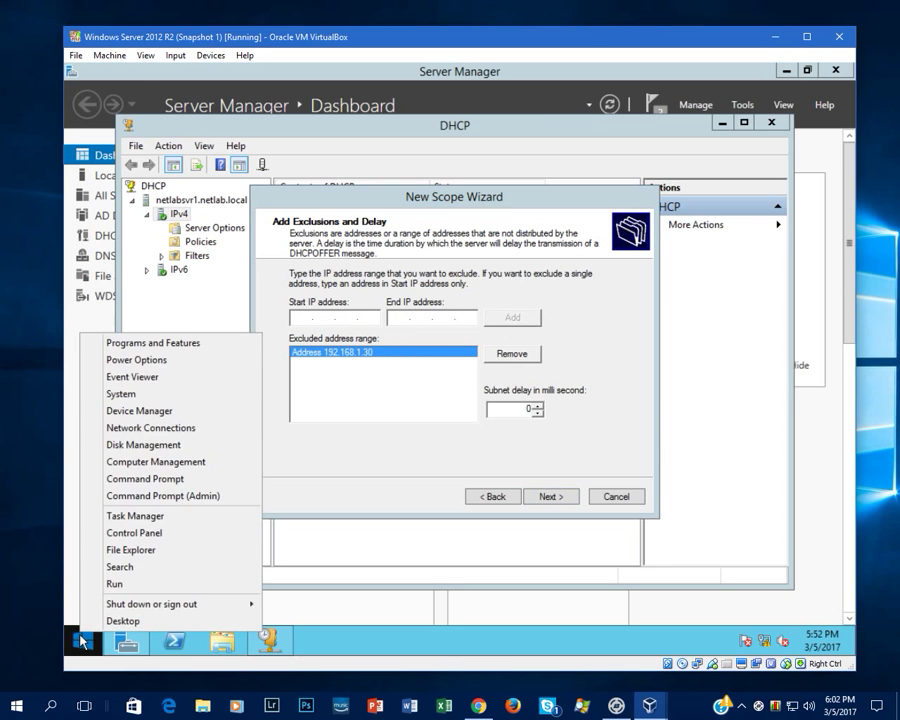
left_click(174, 496)
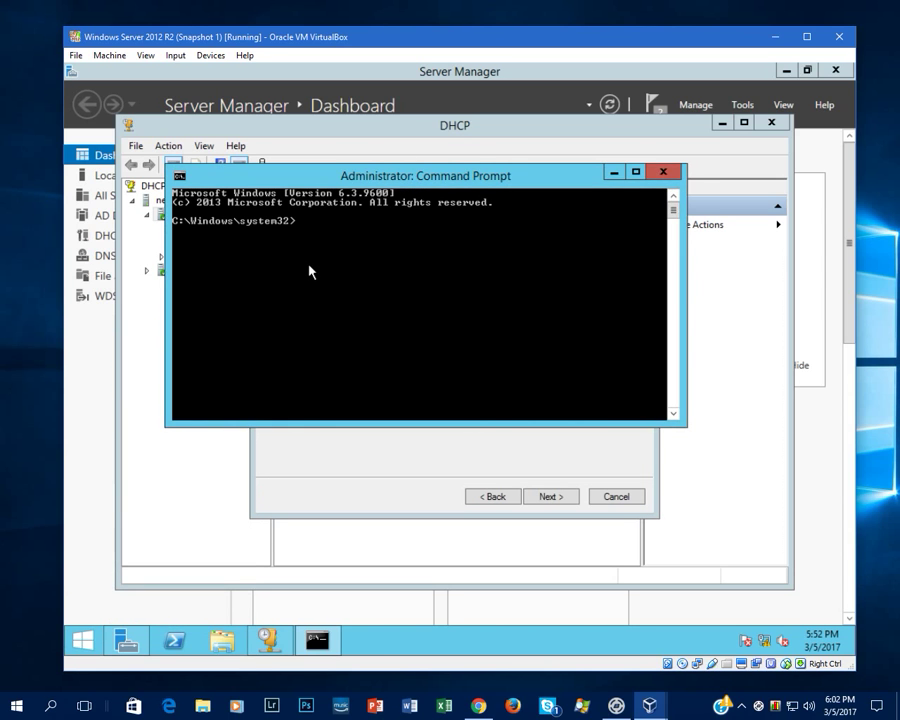
type("ipconfig")
key("BackSpace")
key("BackSpace")
key("BackSpace")
key("BackSpace")
key("BackSpace")
type("onfig/")
key("BackSpace")
type("/all")
key("Return")
scroll(458, 307, "up", 2)
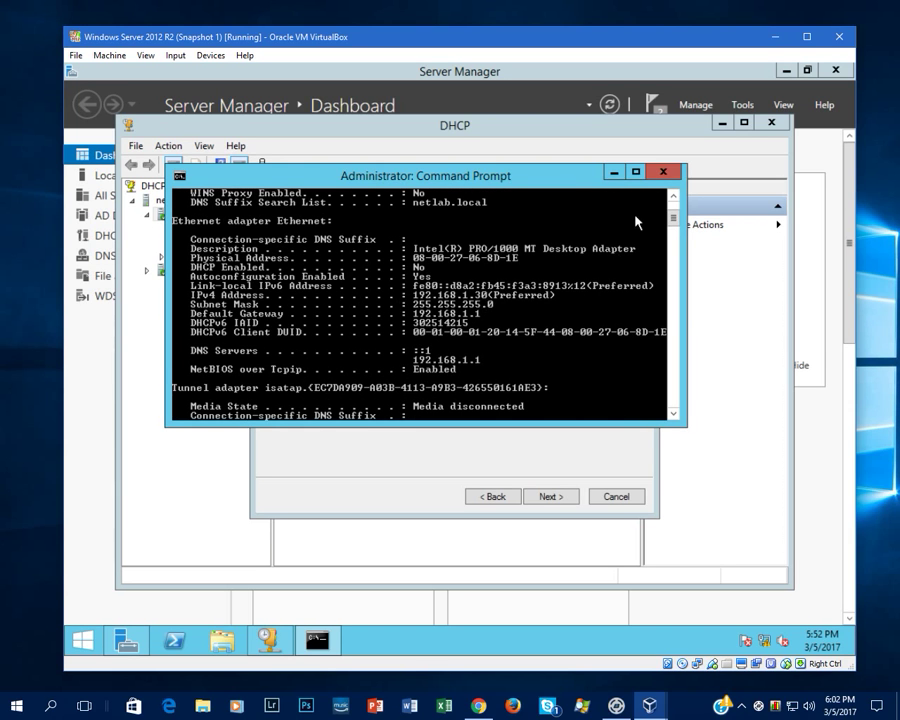
left_click(661, 174)
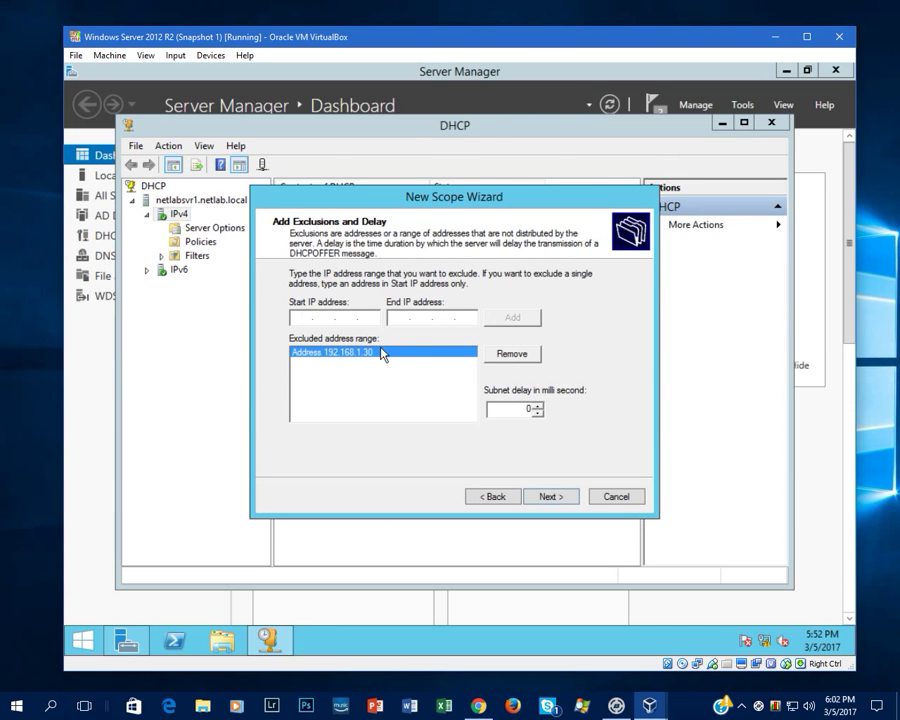
- Keep the default lease duration, defer DHCP options, and finish the Test1 scope
left_click(550, 497)
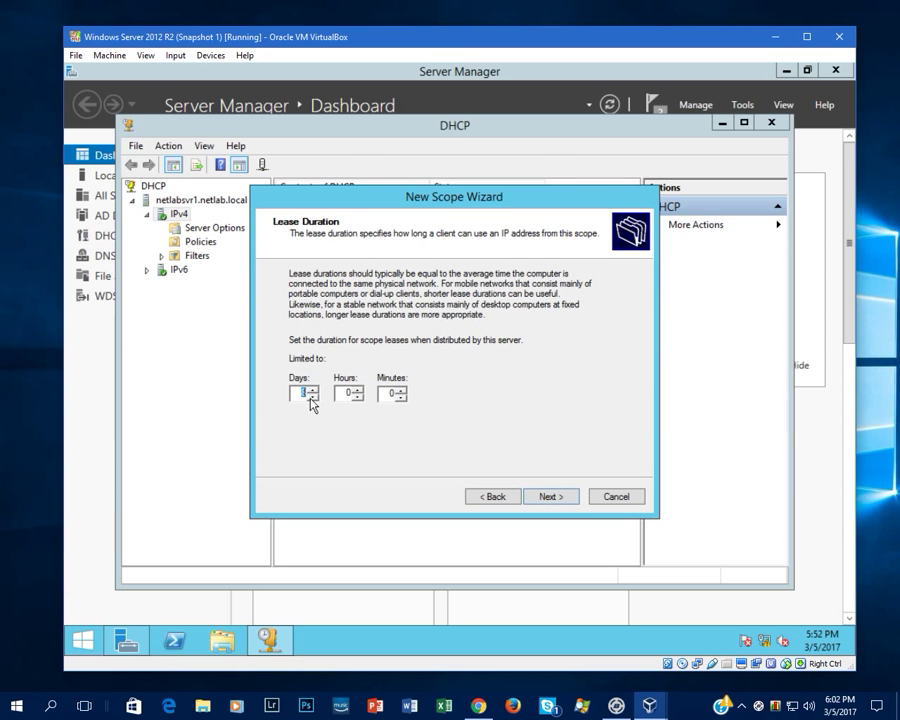
left_click(548, 497)
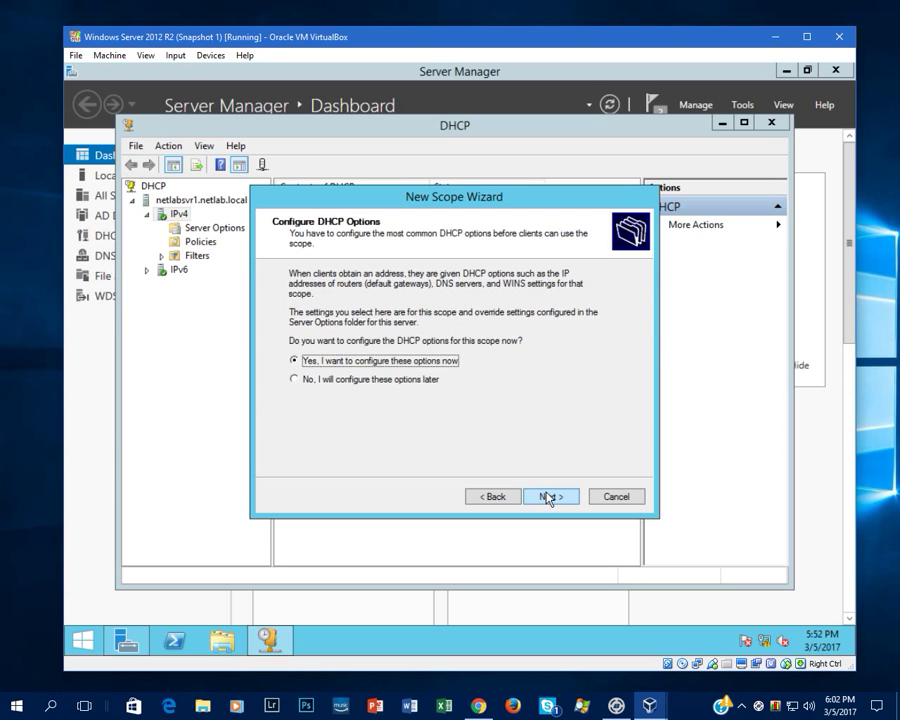
left_click(352, 381)
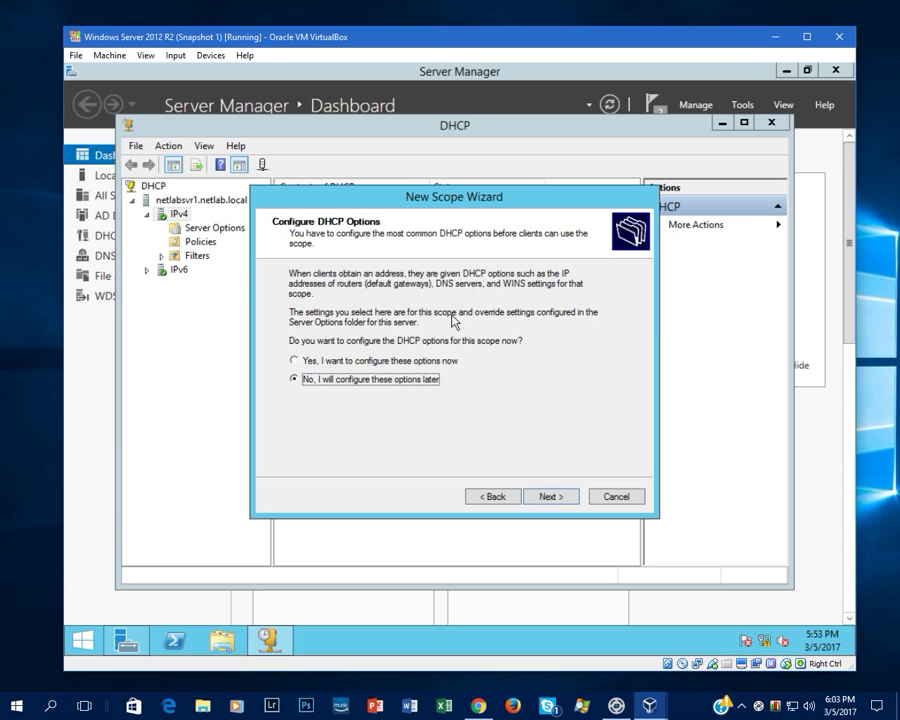
left_click(545, 495)
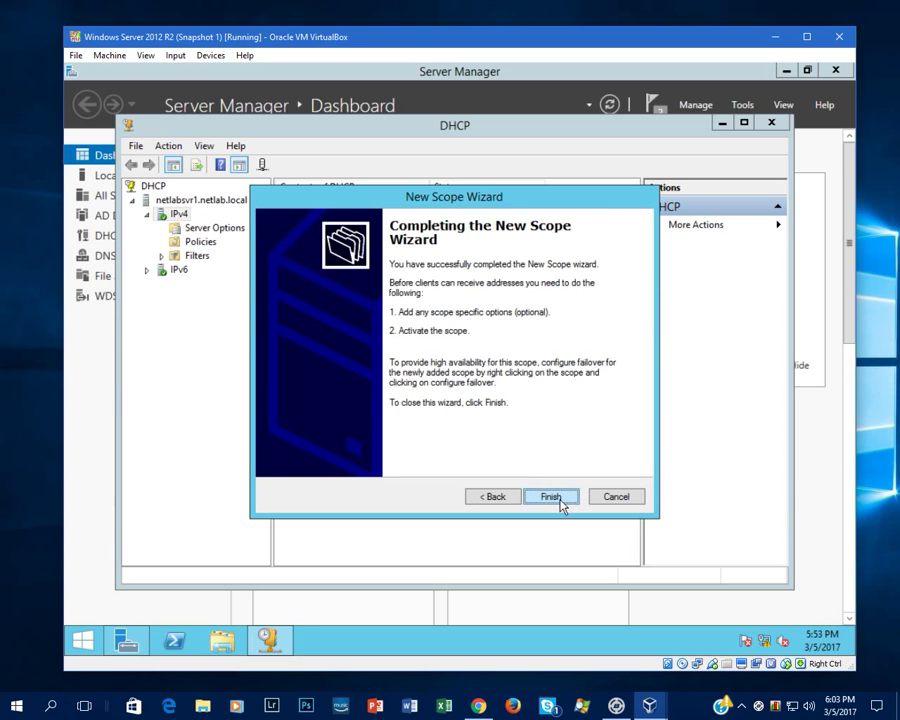
left_click(560, 503)
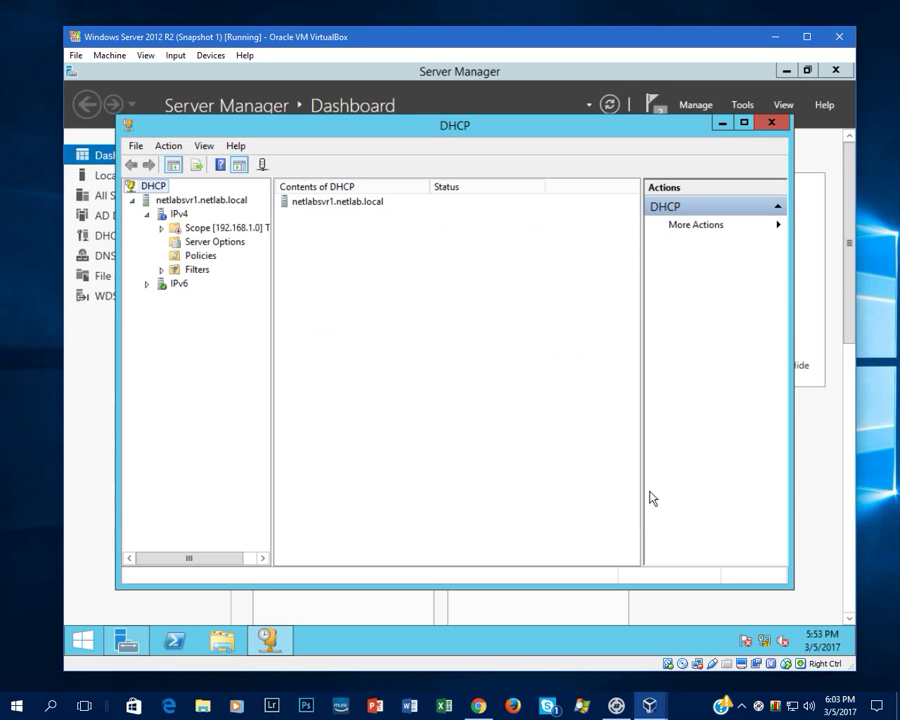
- Activate Scope [192.168.1.0] Test1 from its context menu
right_click(193, 231)
double_click(192, 230)
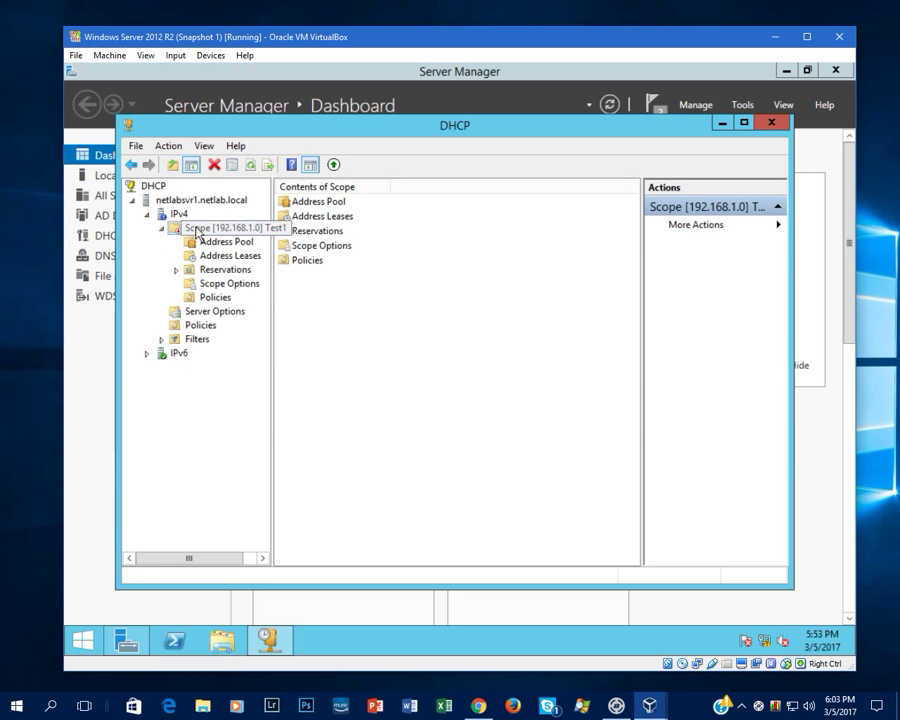
right_click(197, 232)
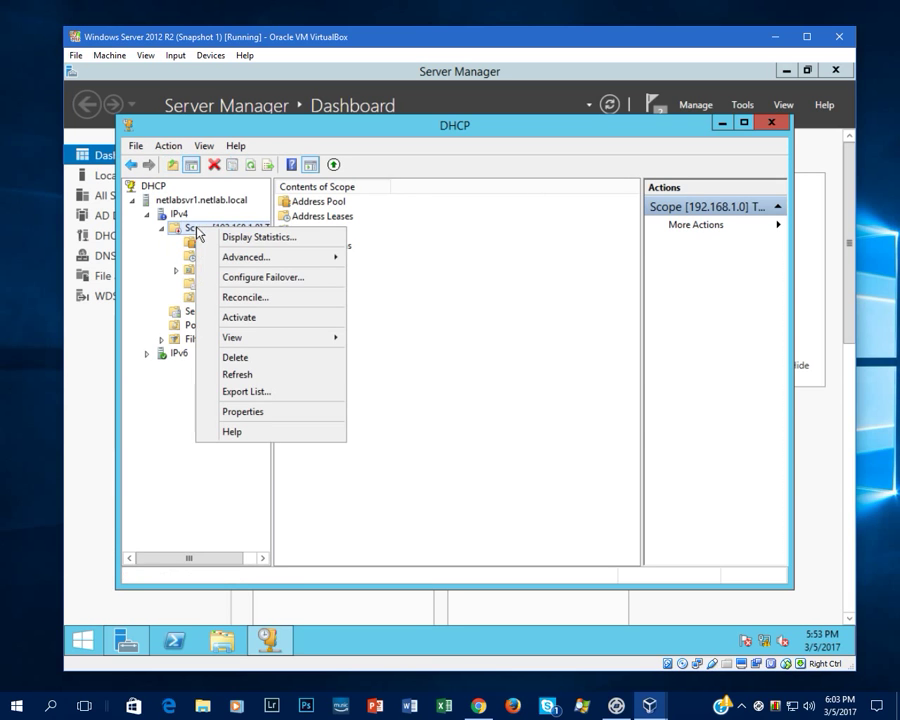
left_click(244, 320)
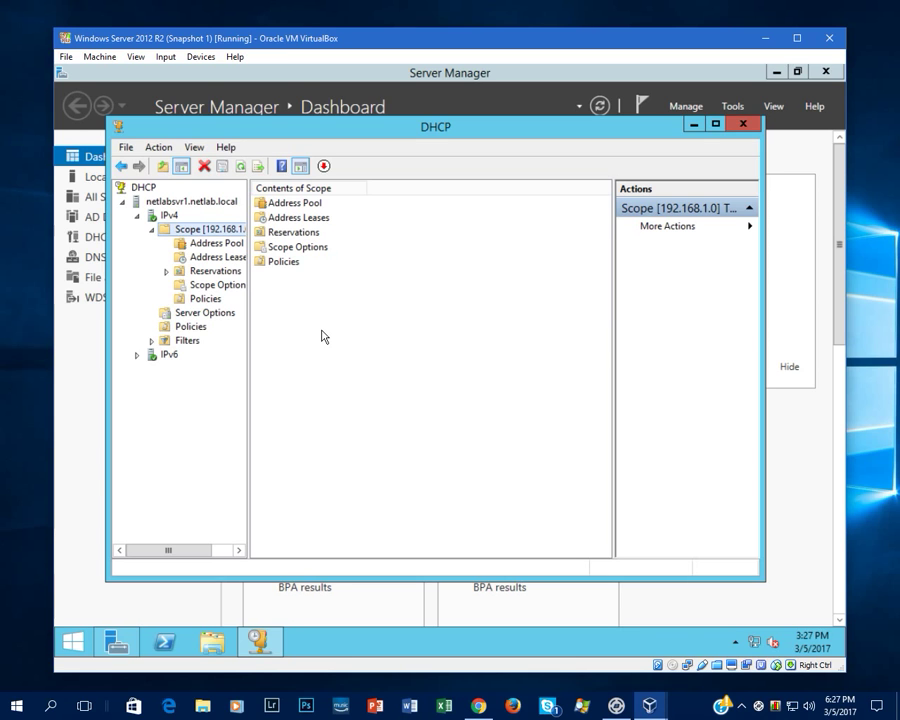
- Close DHCP, launch Windows Deployment Services from Tools, and expand its Servers node
left_click(743, 125)
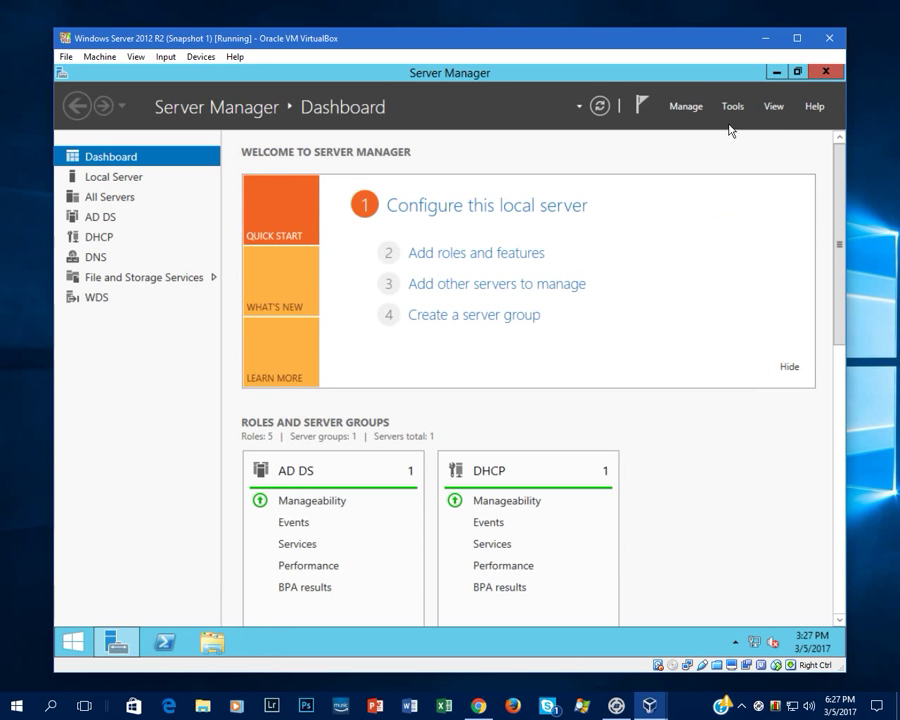
left_click(731, 106)
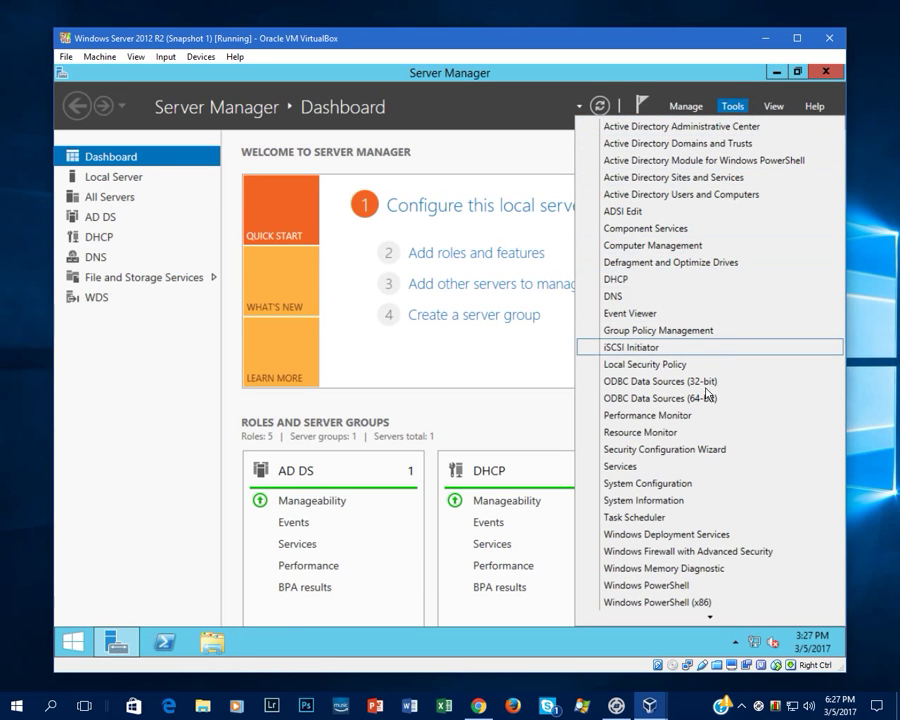
scroll(647, 590, "down", 1)
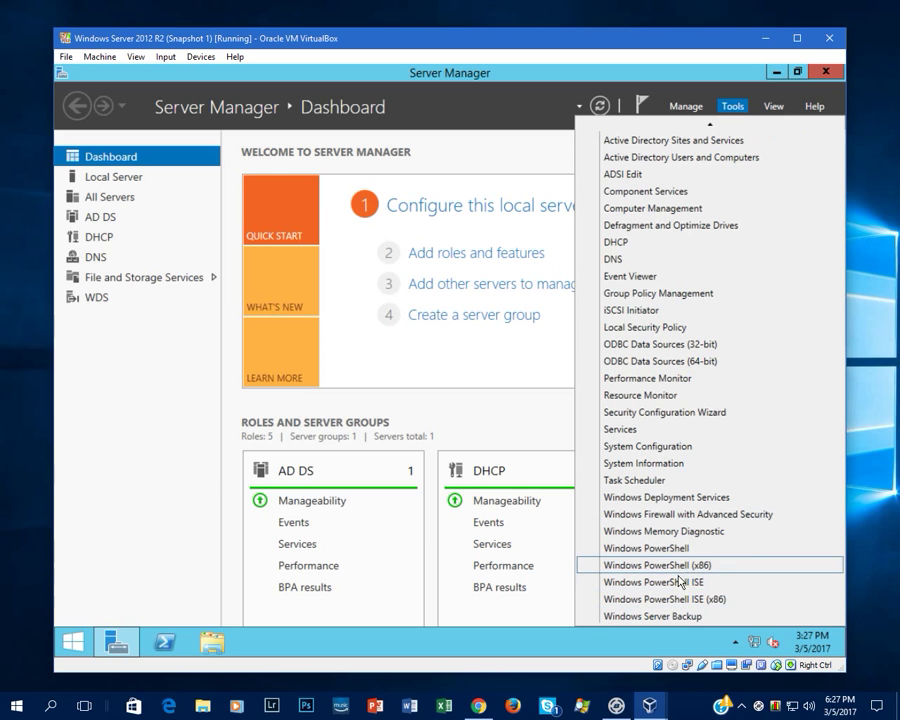
left_click(686, 504)
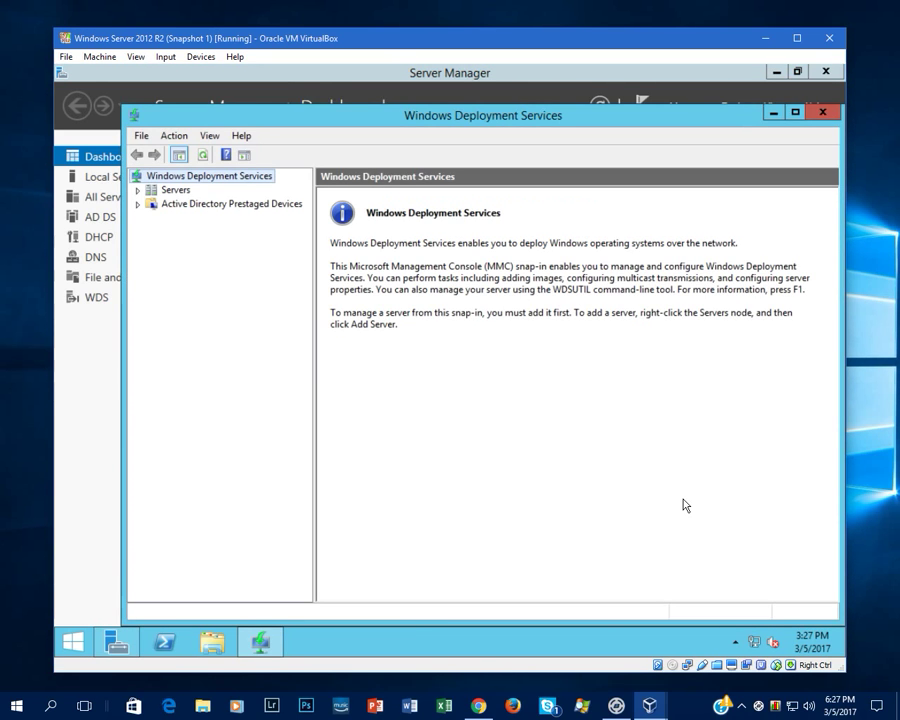
left_click(137, 190)
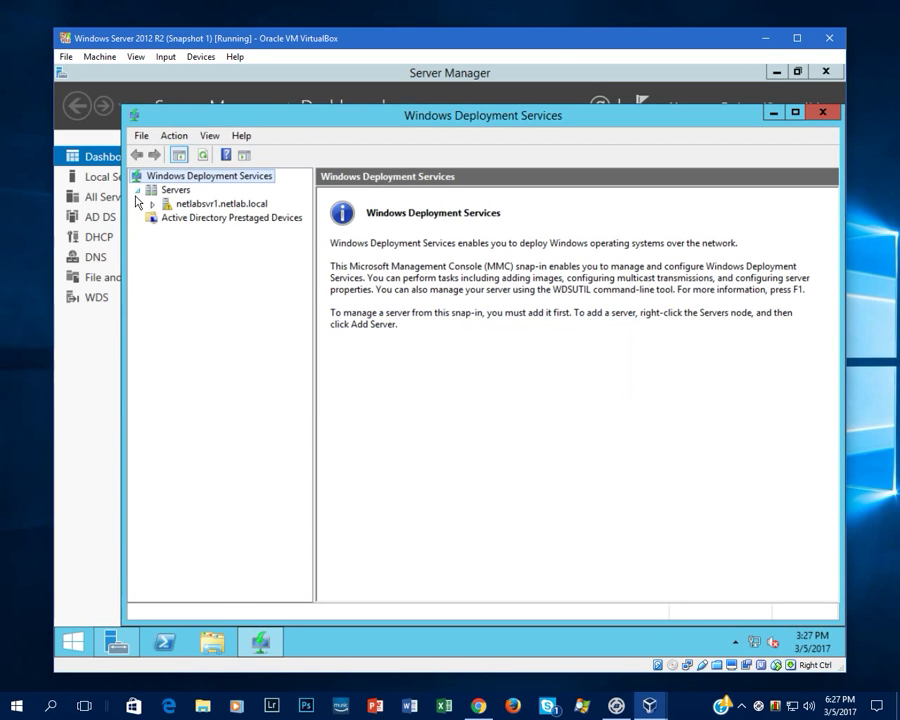
- Configure netlabsvr1 as AD-integrated, images in C:\RemoteInstall, responding to all known and unknown clients
right_click(185, 205)
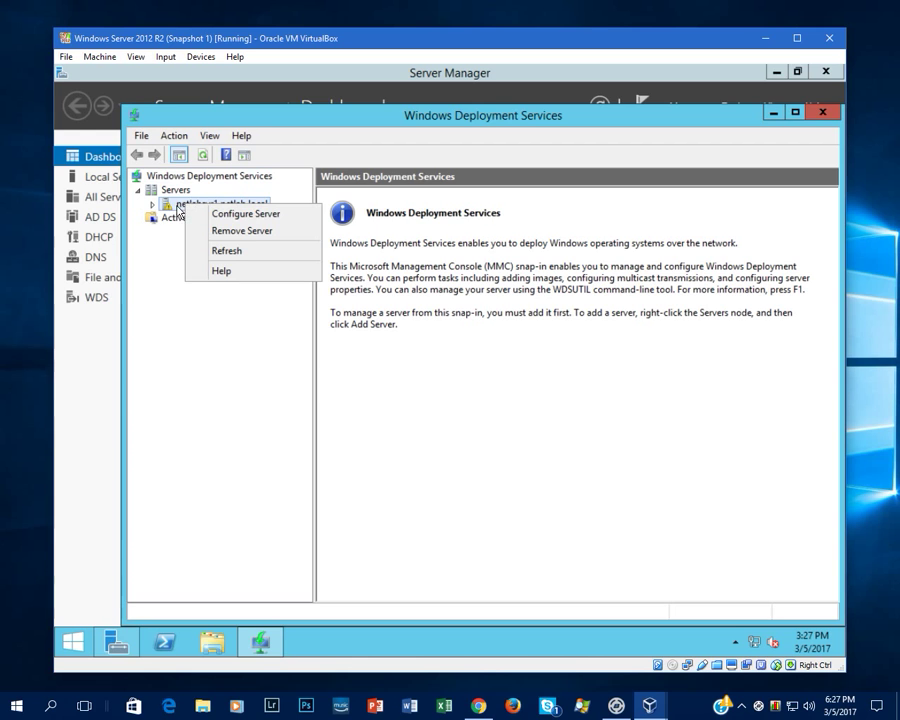
left_click(235, 214)
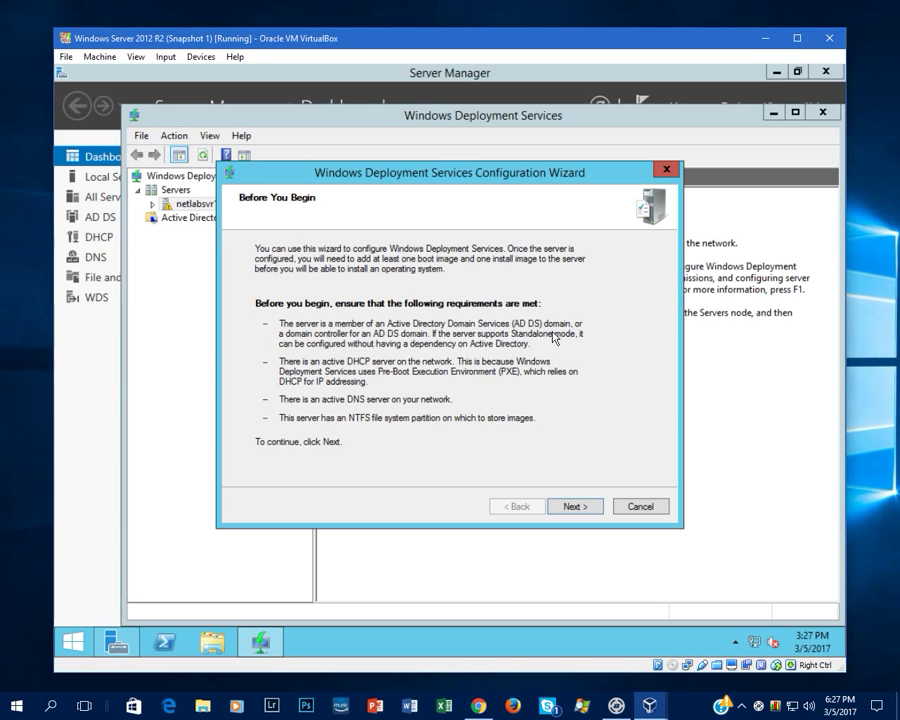
left_click(572, 506)
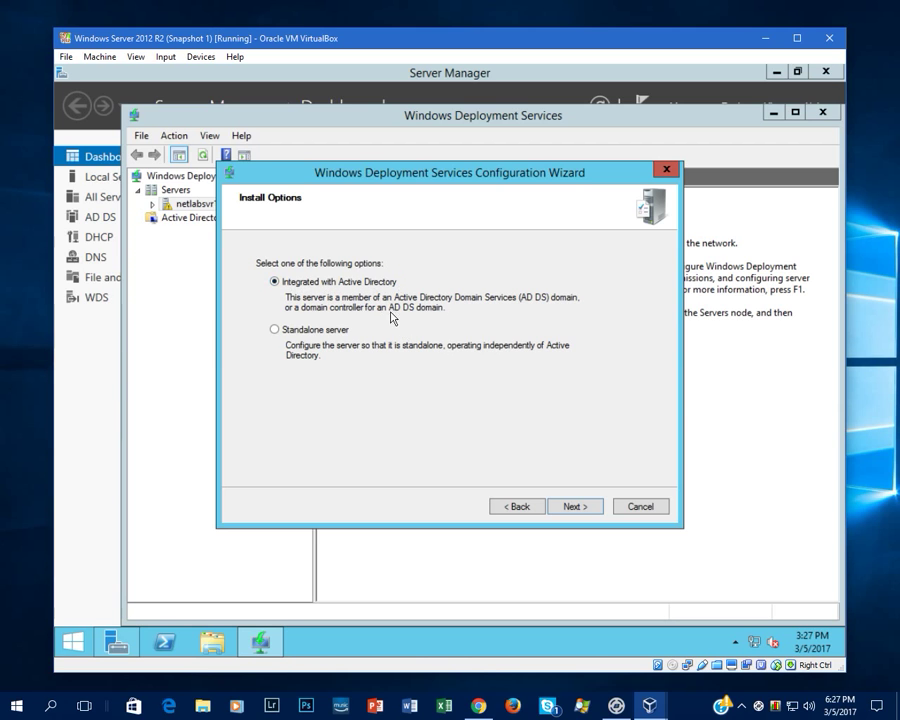
left_click(574, 507)
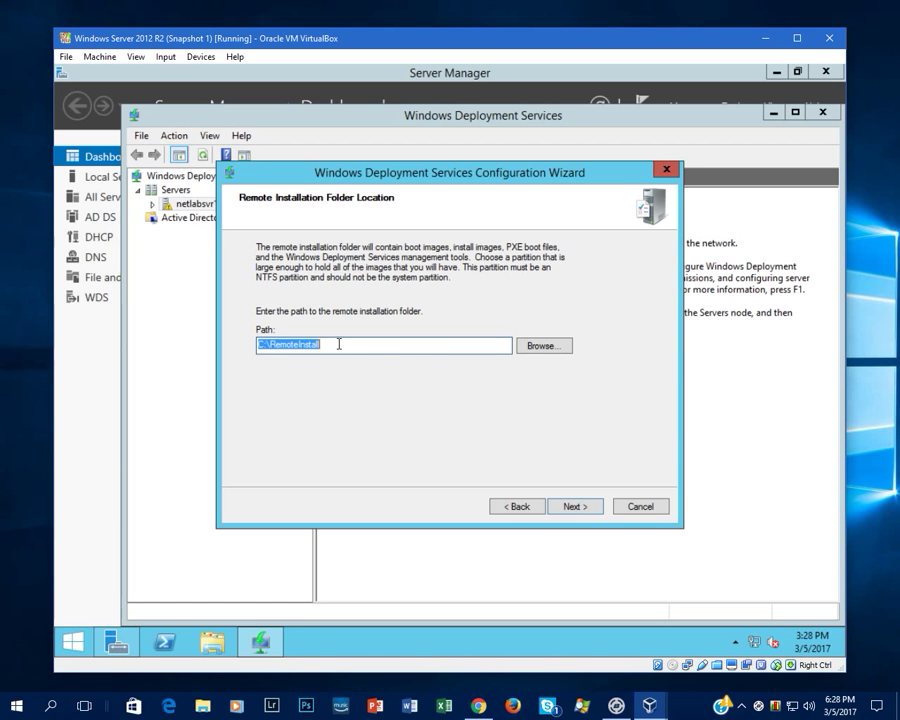
left_click(563, 508)
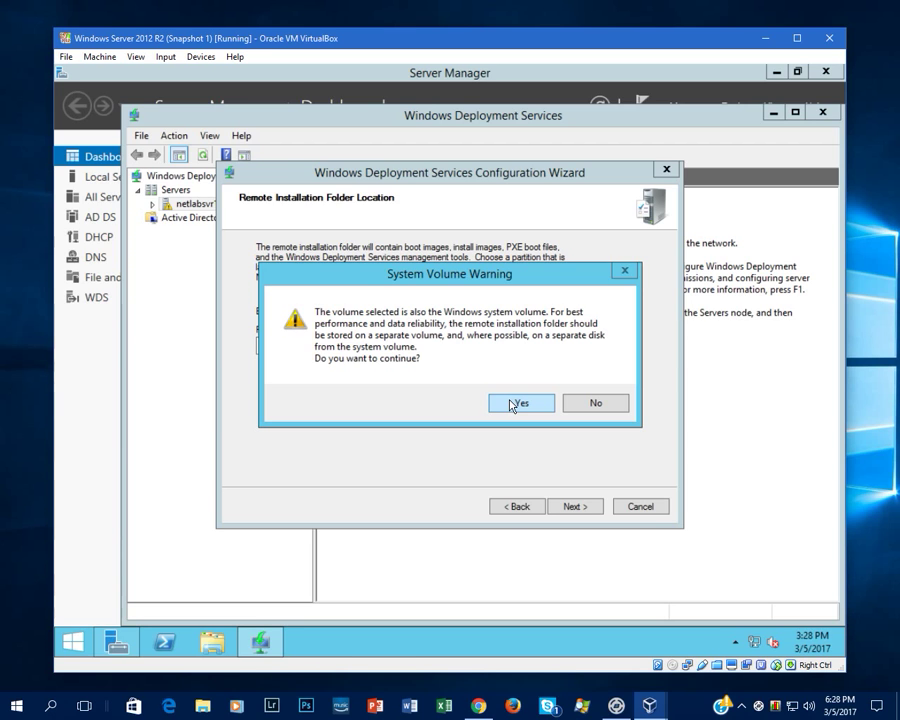
left_click(513, 404)
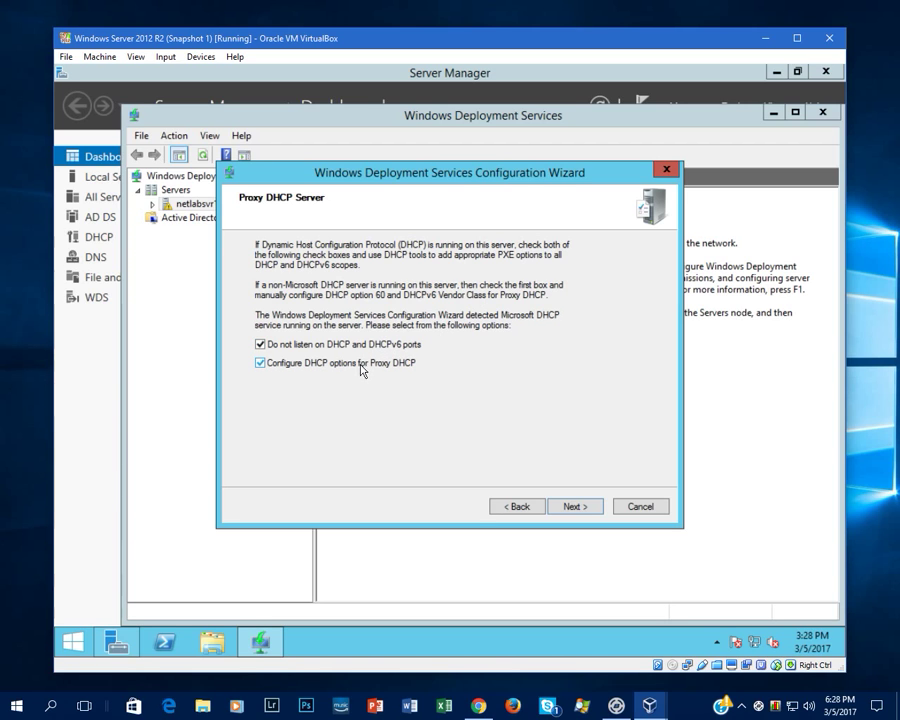
left_click(573, 506)
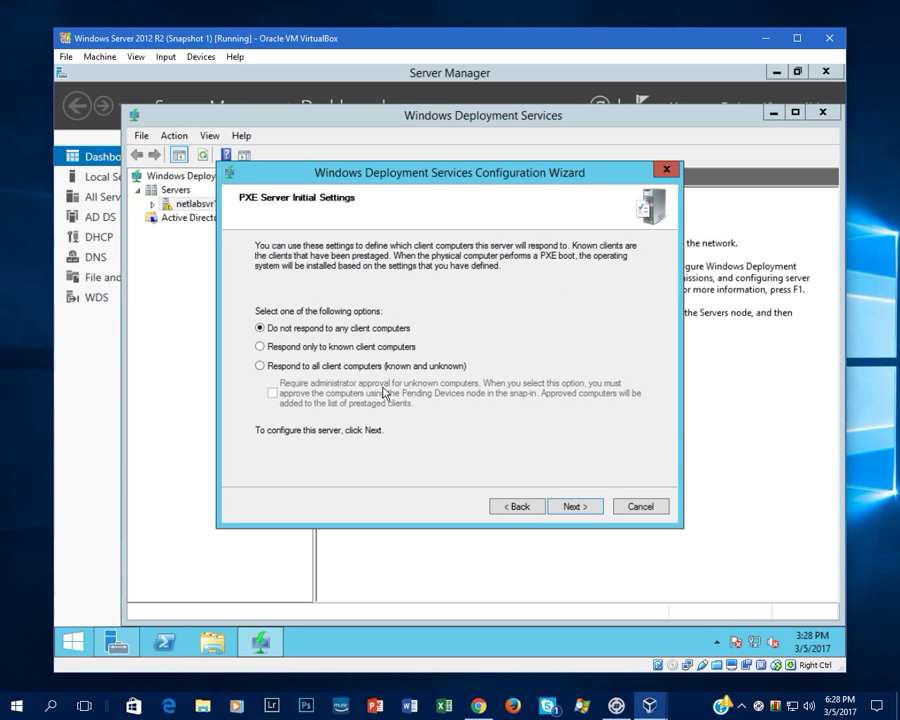
left_click(305, 368)
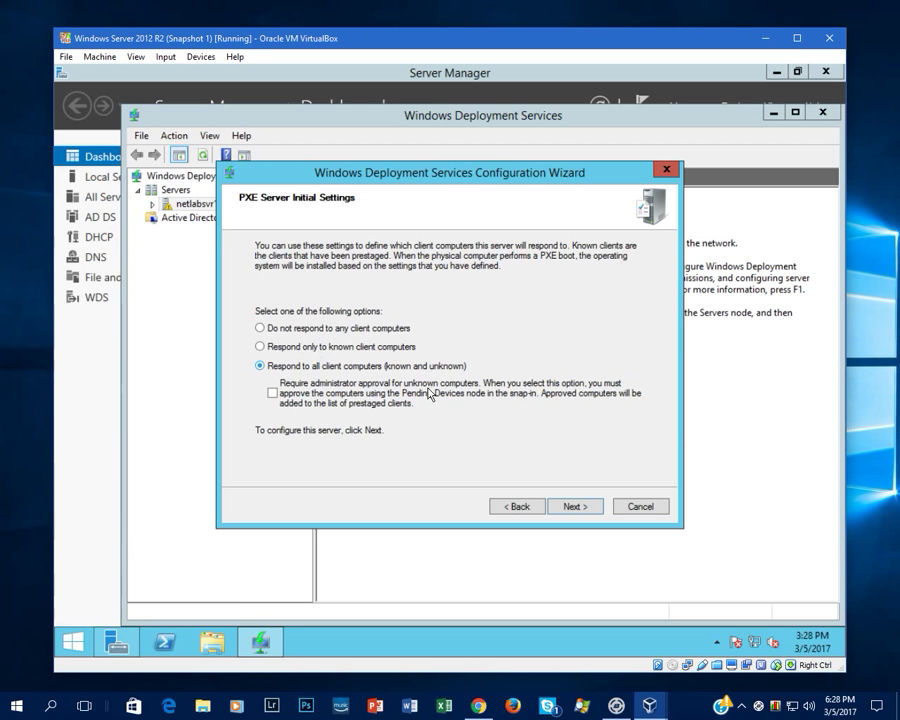
left_click(583, 509)
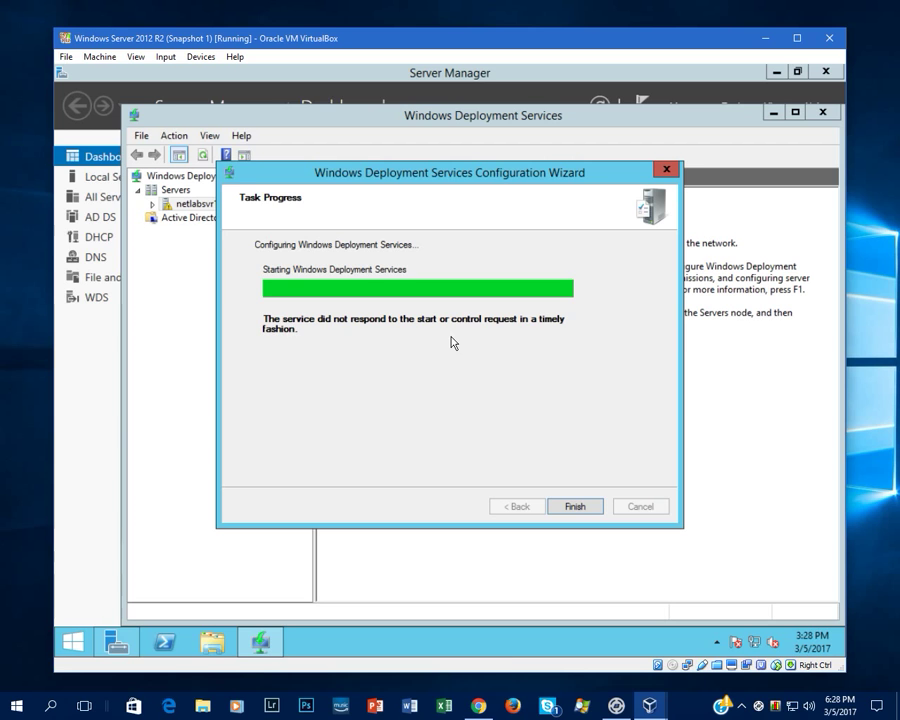
left_click(572, 503)
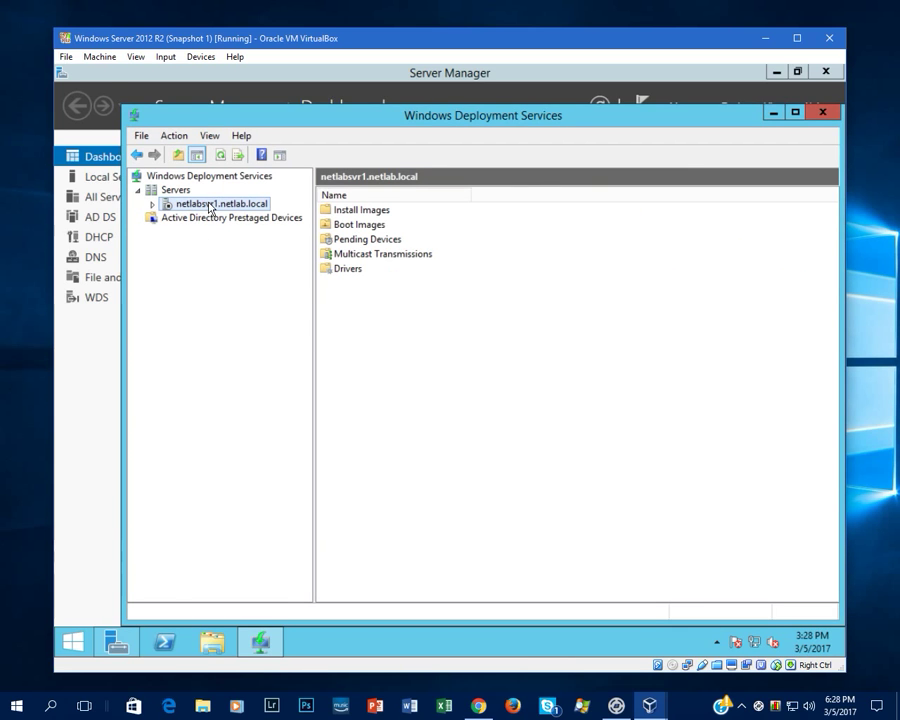
- Expand the netlabsvr1 node and start Add Boot Image from the Boot Images folder
left_click(415, 255)
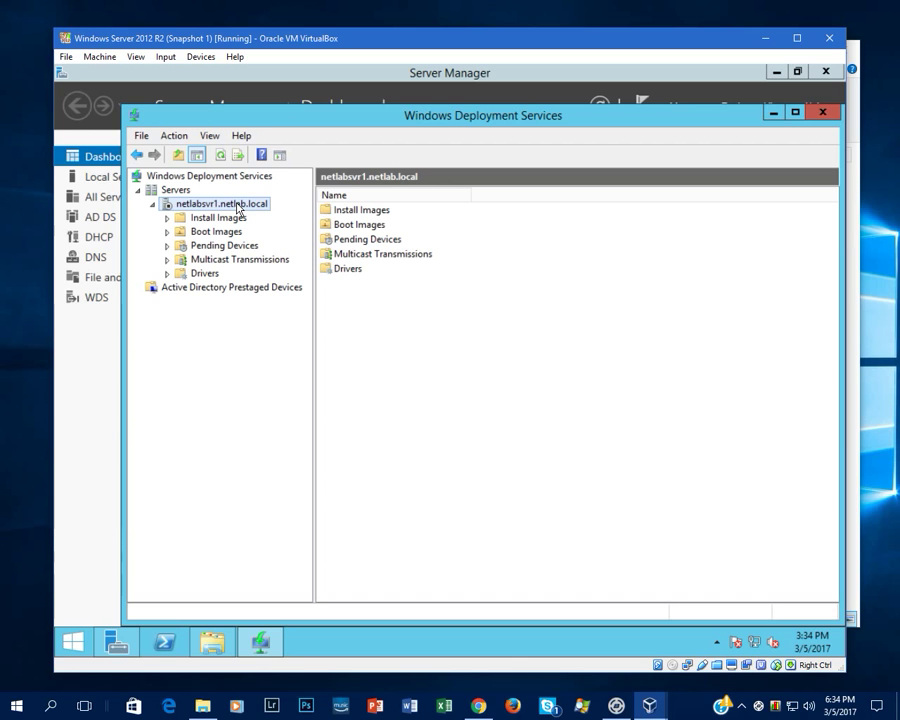
right_click(352, 226)
left_click(370, 236)
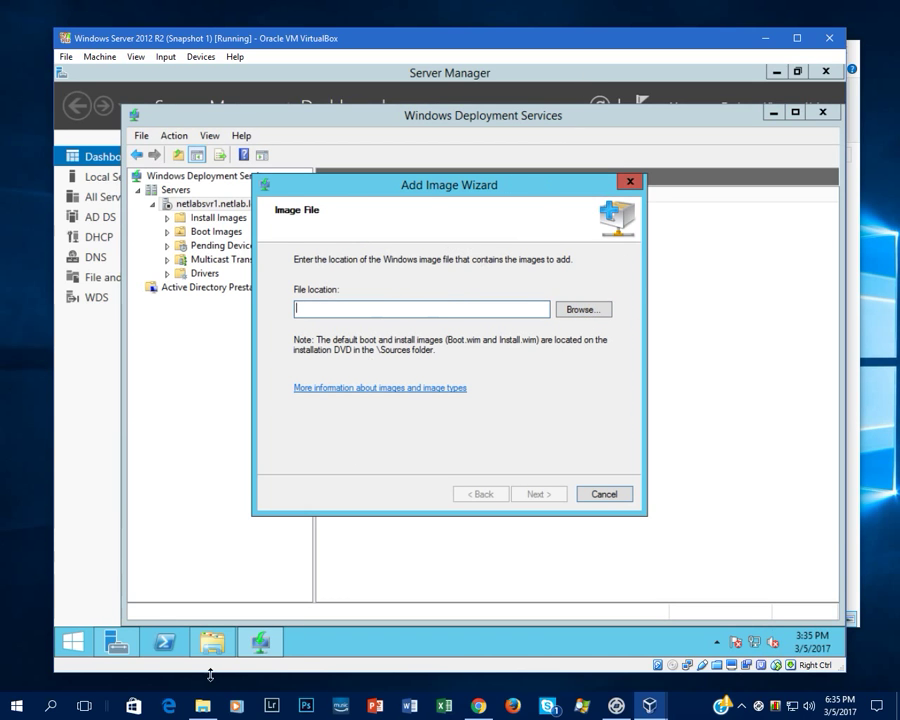
- In File Explorer, open the sources folder on the network installation media drive
left_click(212, 642)
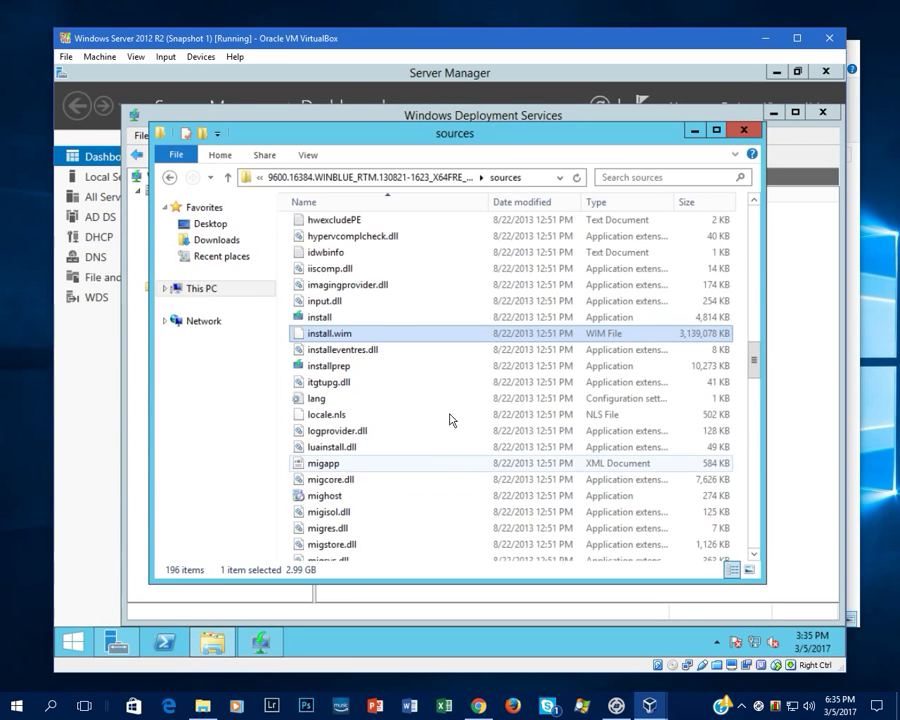
left_click(210, 290)
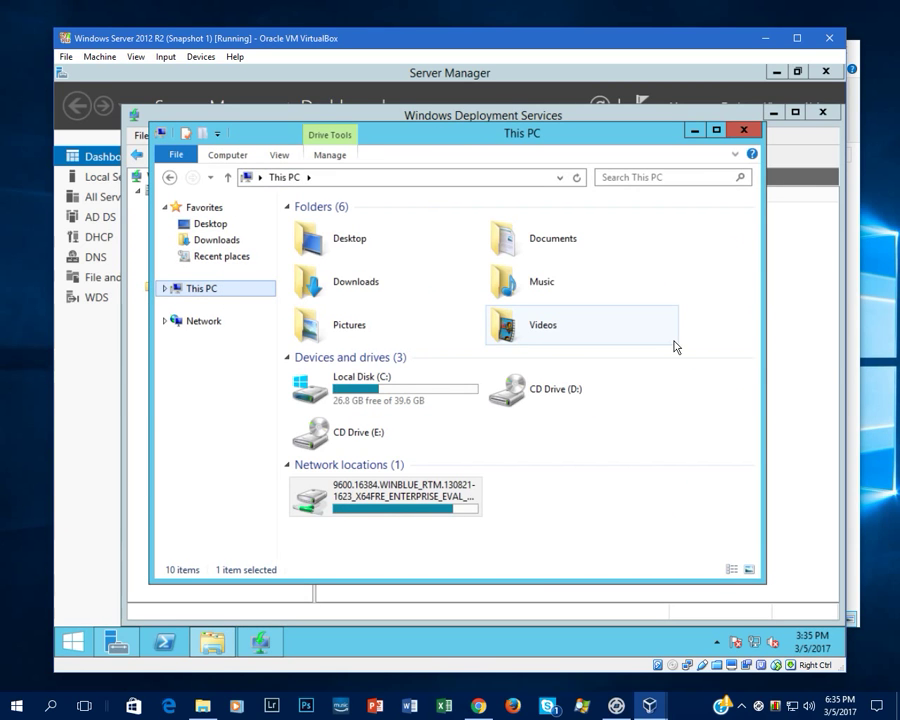
left_click(327, 511)
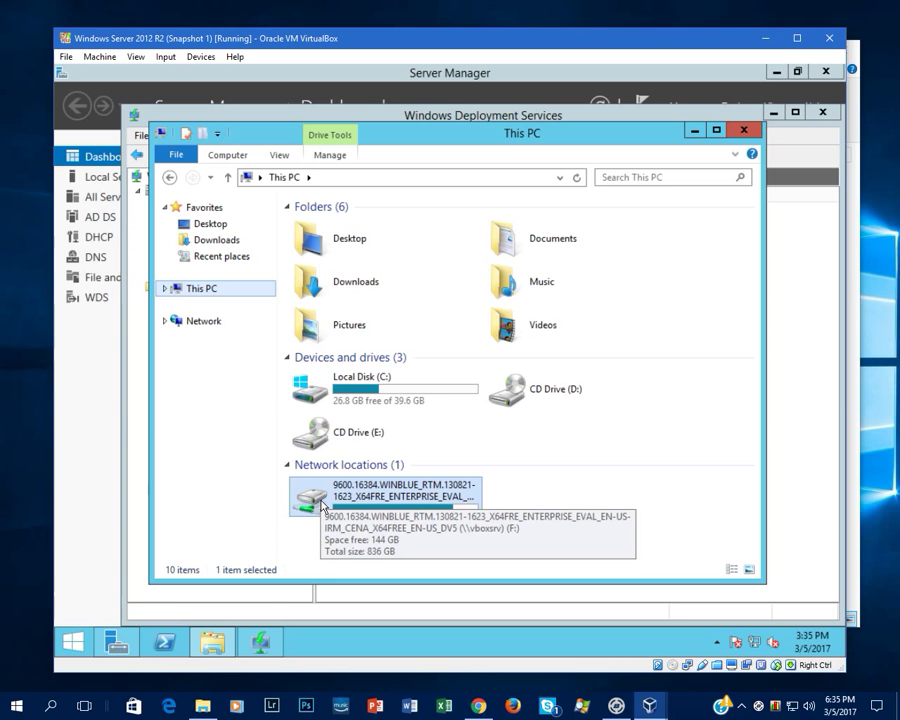
double_click(323, 508)
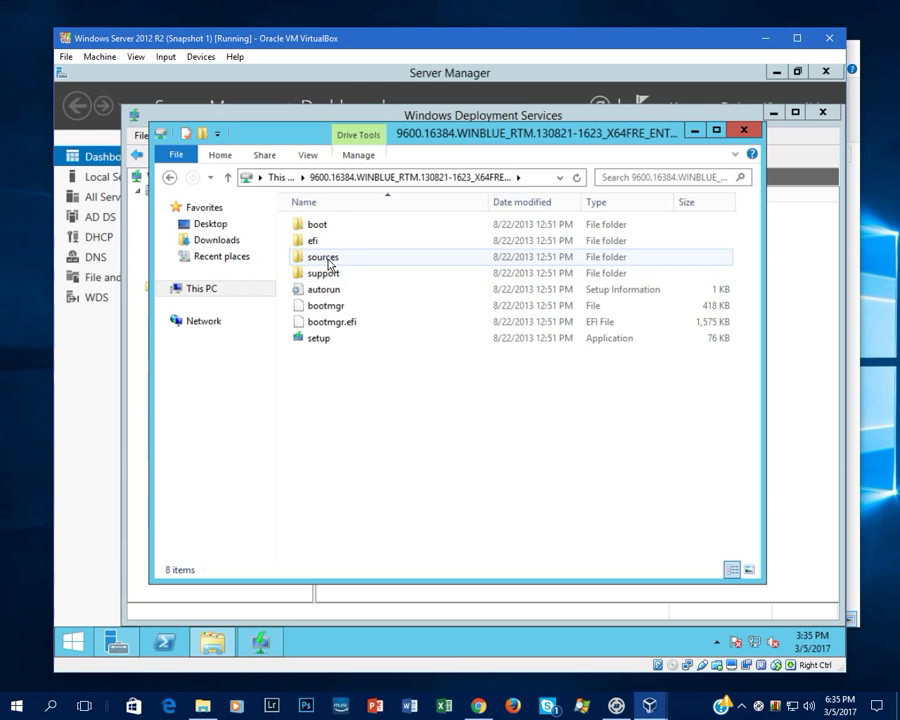
left_click(328, 262)
double_click(328, 262)
- Look through the sources folder, then show the Desktop holding boot.wim and install.wim
scroll(330, 266, "down", 8)
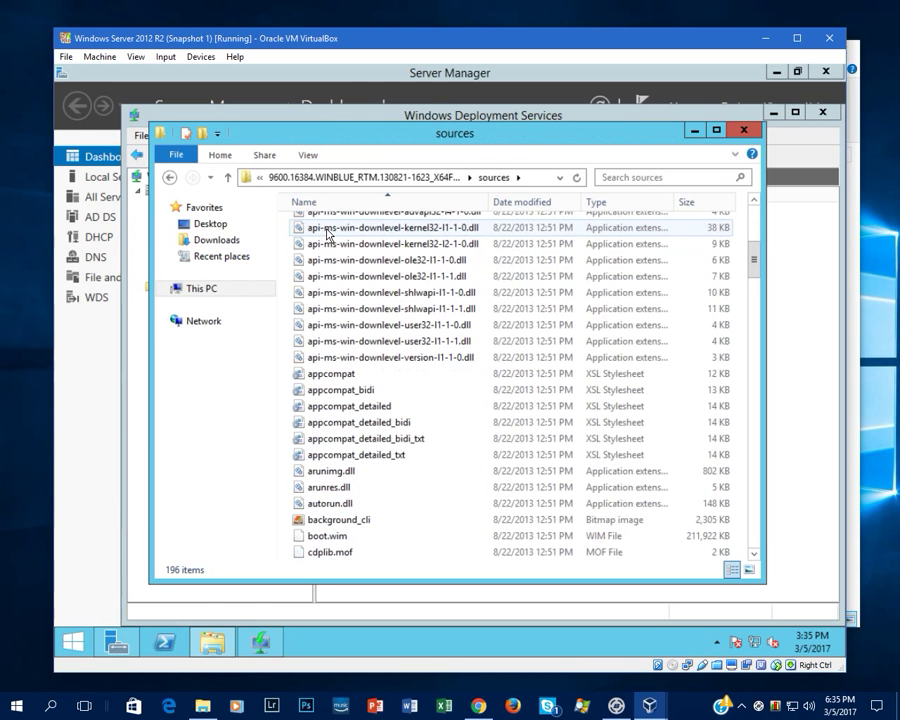
scroll(328, 268, "down", 2)
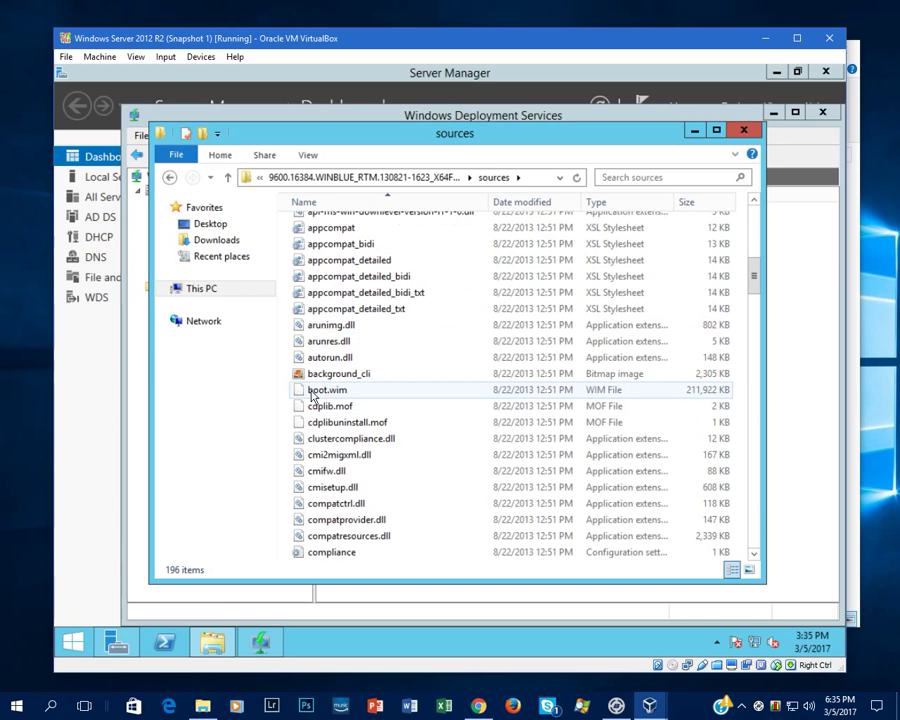
scroll(318, 398, "down", 4)
scroll(321, 398, "down", 15)
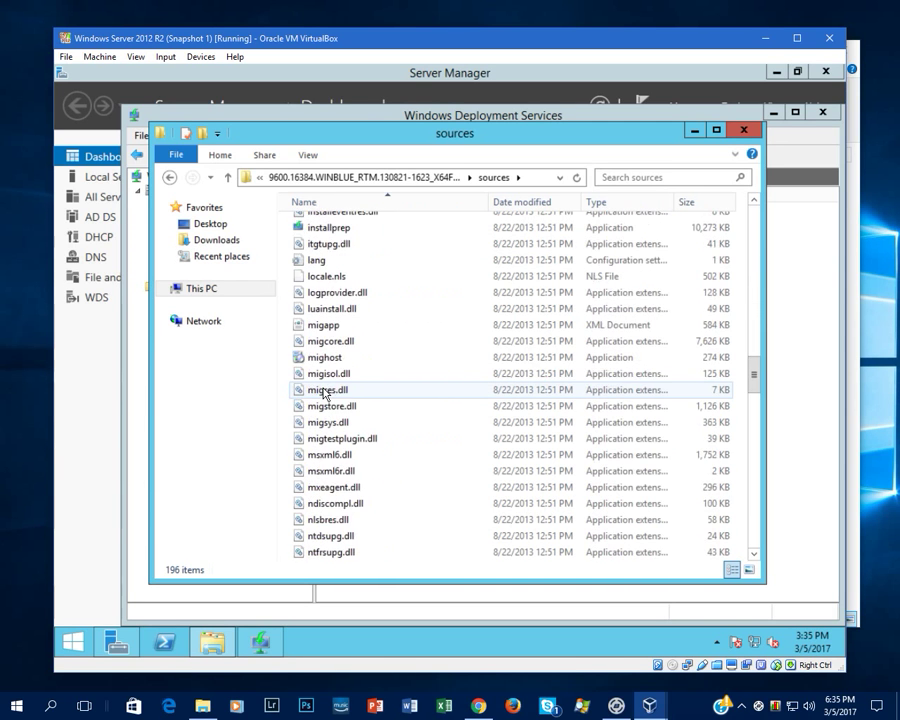
scroll(332, 390, "up", 2)
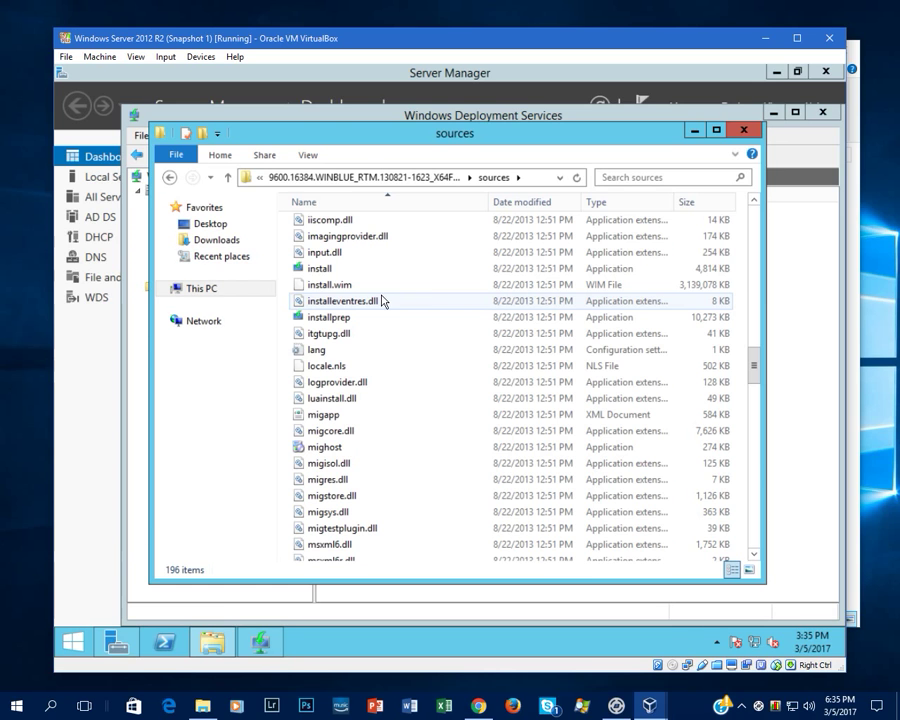
scroll(372, 365, "up", 3)
scroll(372, 365, "up", 1)
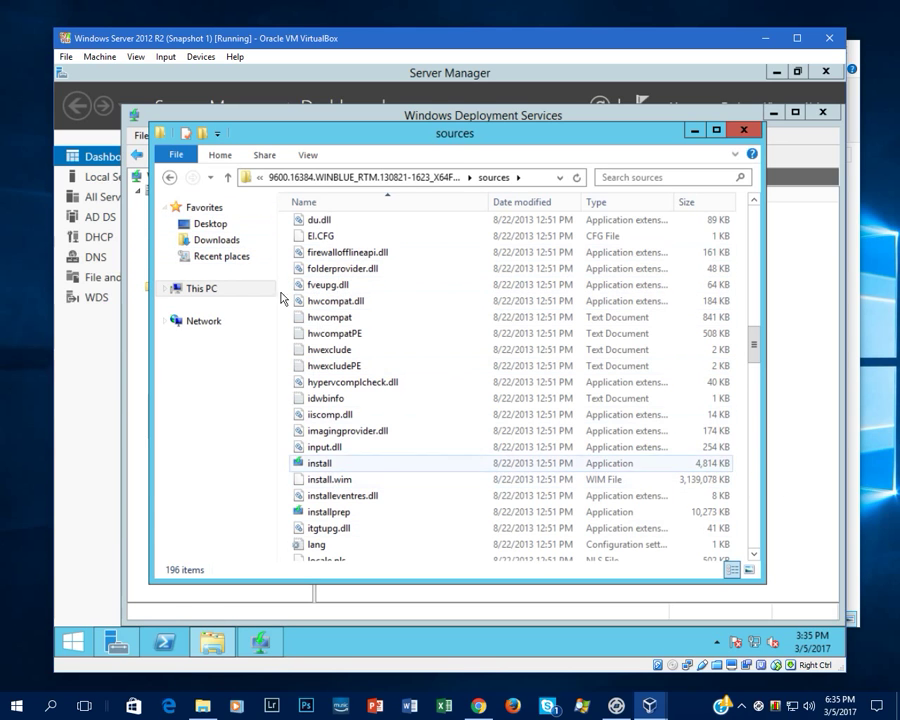
left_click(210, 226)
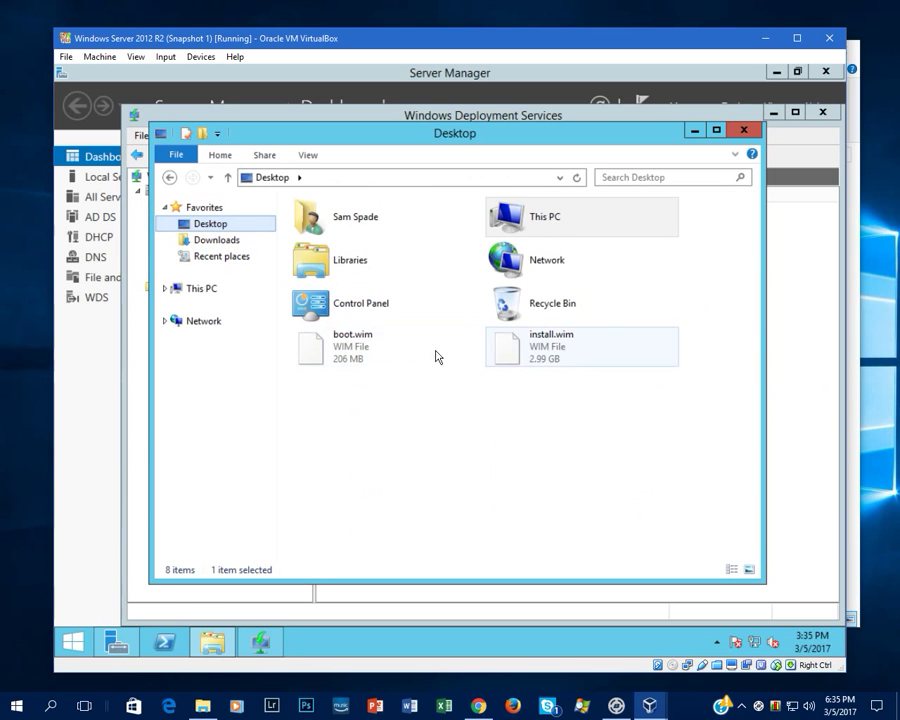
- Close Explorer and choose Desktop\boot.wim as the Add Image Wizard's file location
left_click(746, 132)
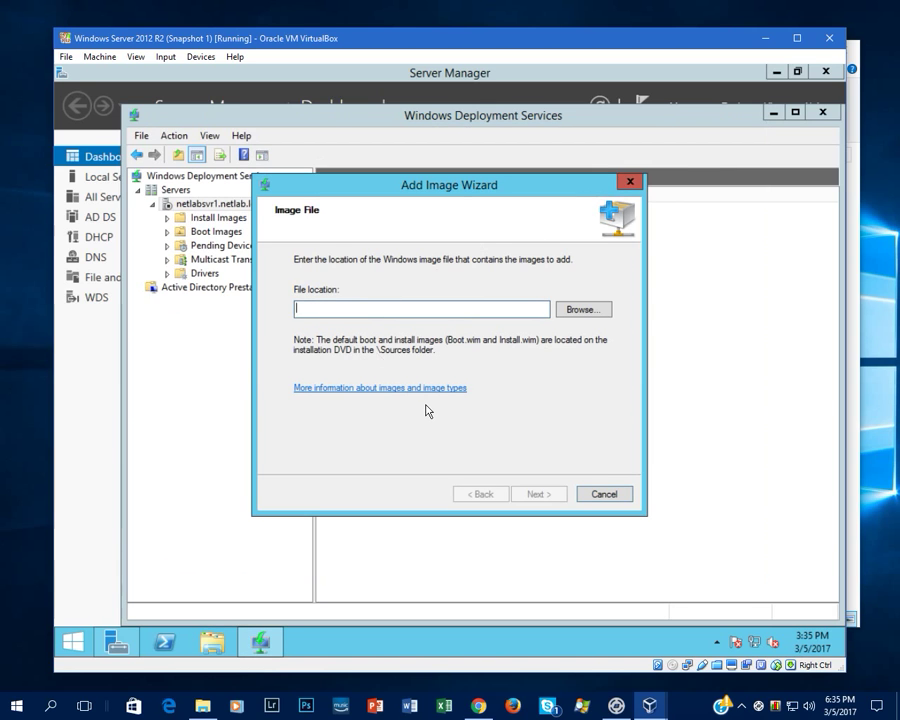
left_click(598, 309)
scroll(662, 287, "down", 1)
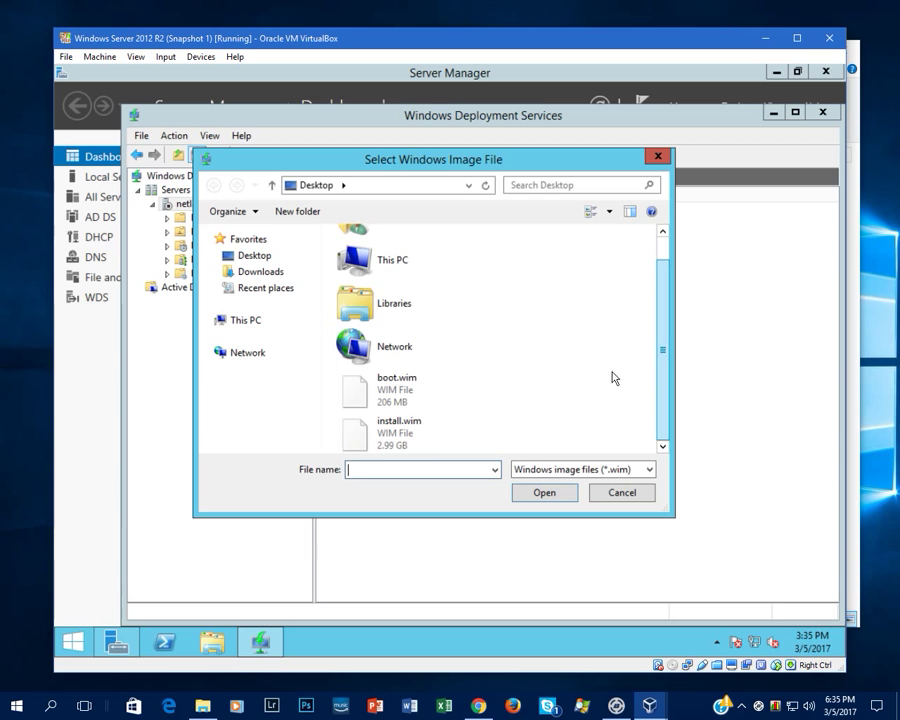
left_click(385, 398)
double_click(385, 398)
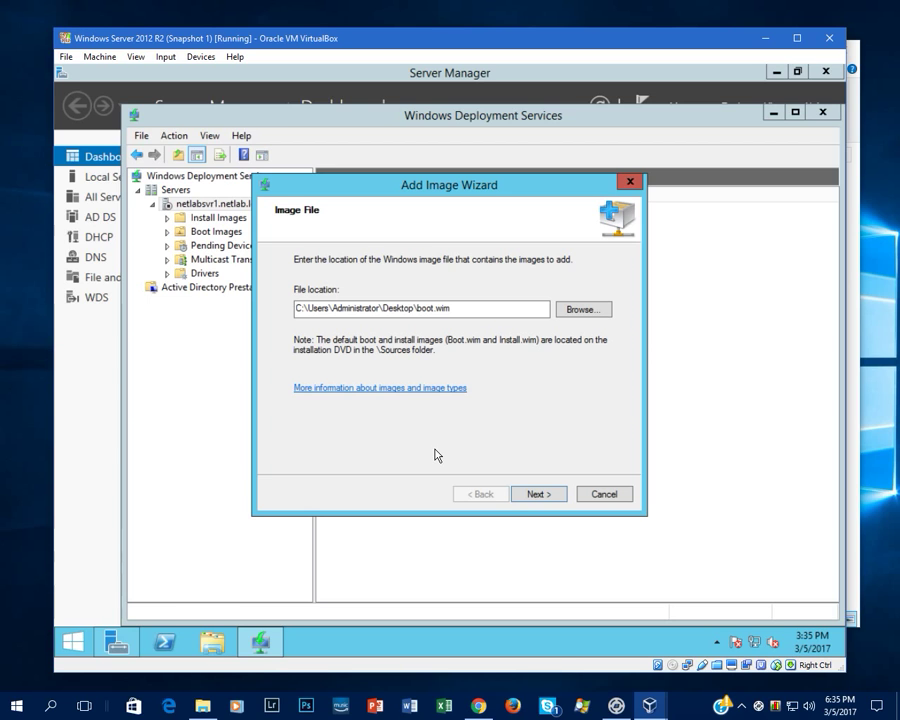
- Add the Microsoft Windows Setup (x64) boot image, keeping its default name and description
left_click(536, 494)
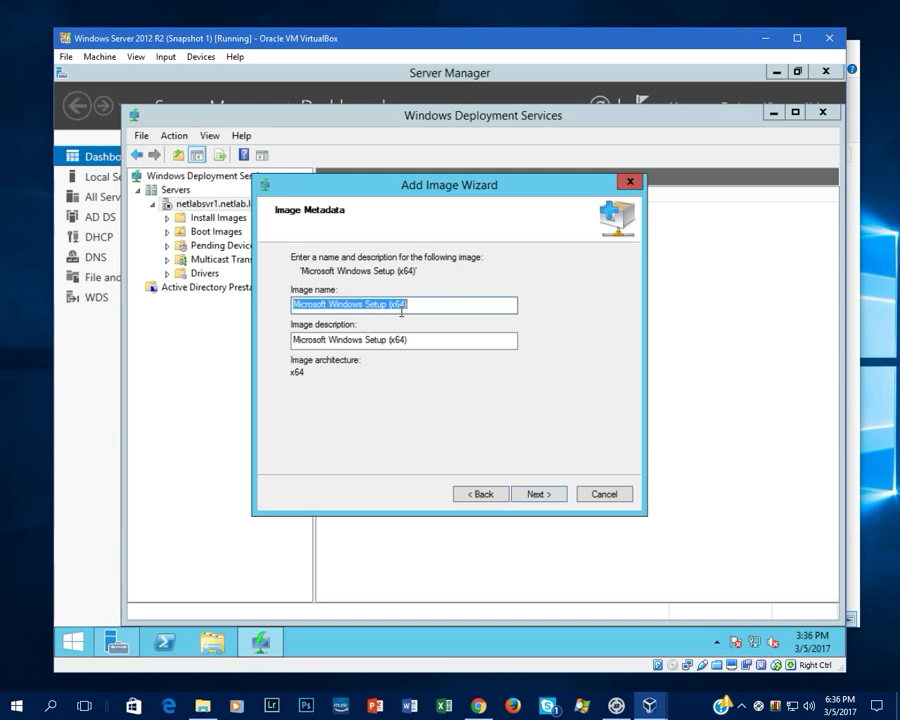
left_click(537, 500)
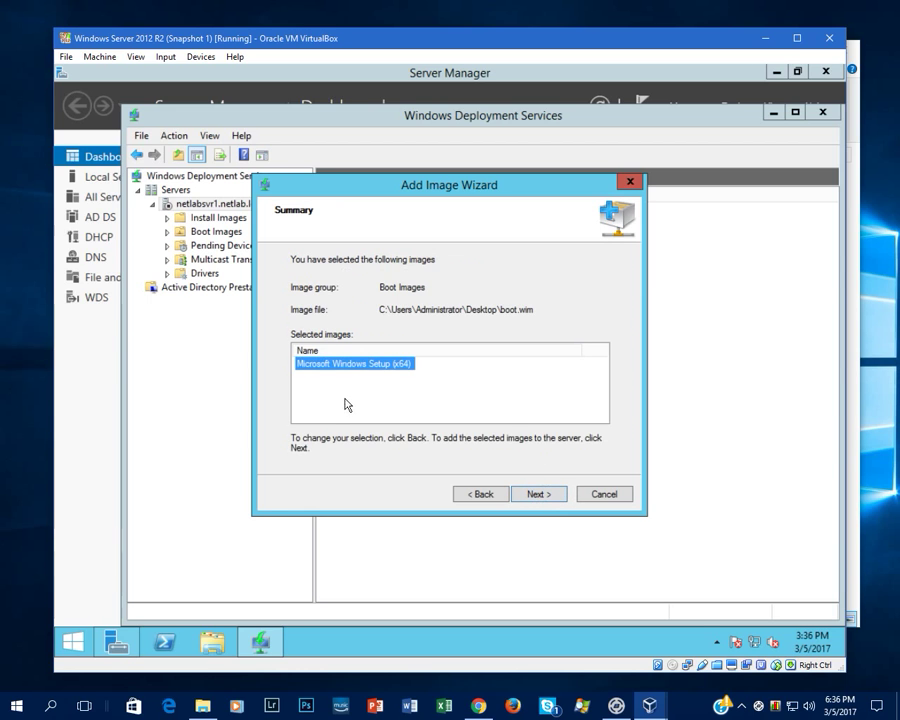
left_click(530, 500)
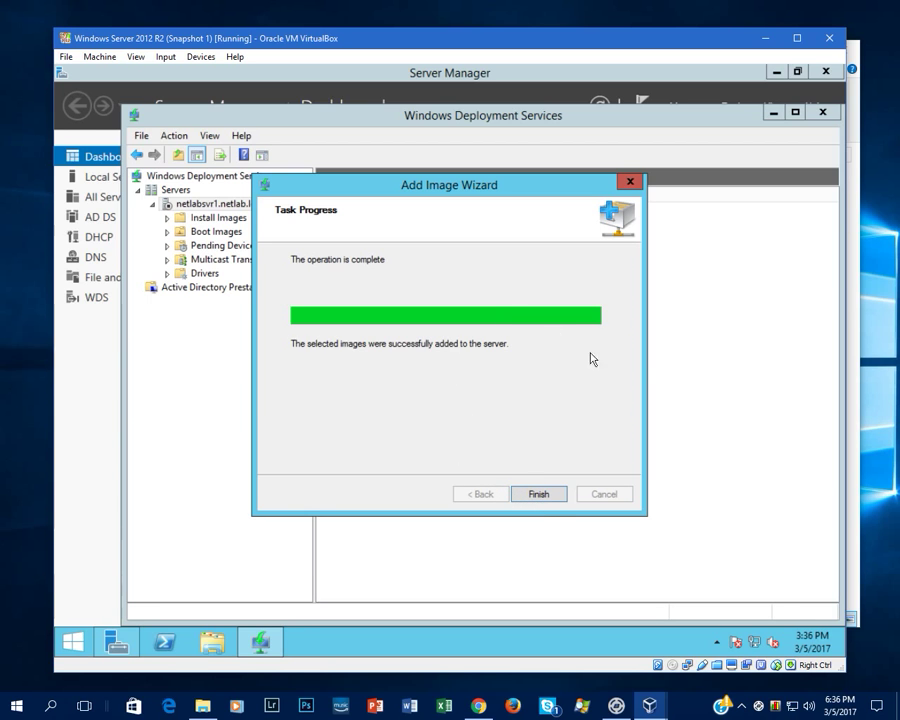
- Close the boot image wizard and start an install image in a new group ImageGroup1
left_click(527, 496)
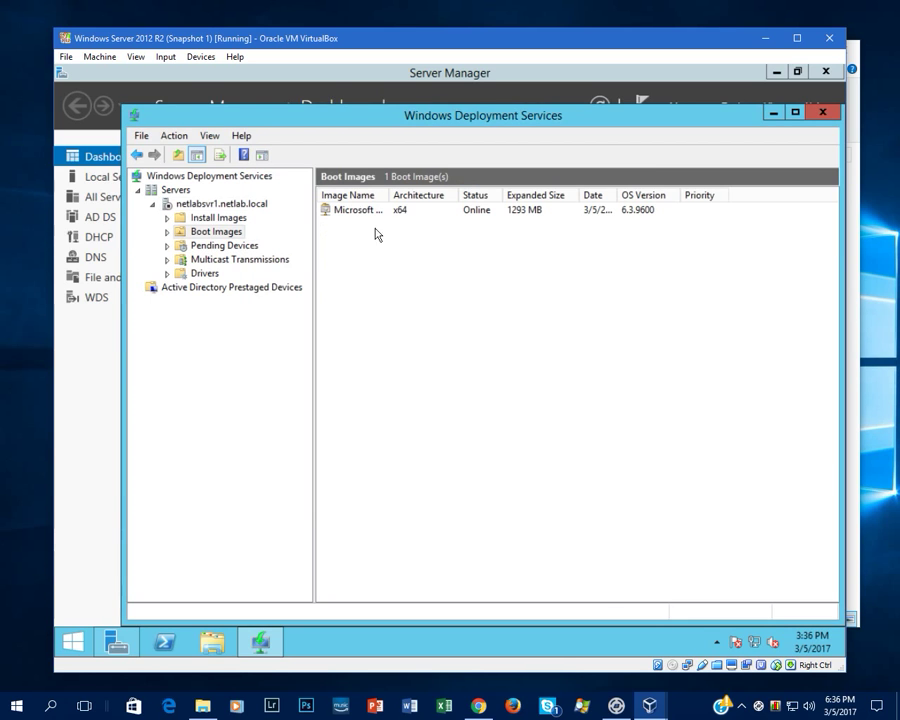
right_click(210, 219)
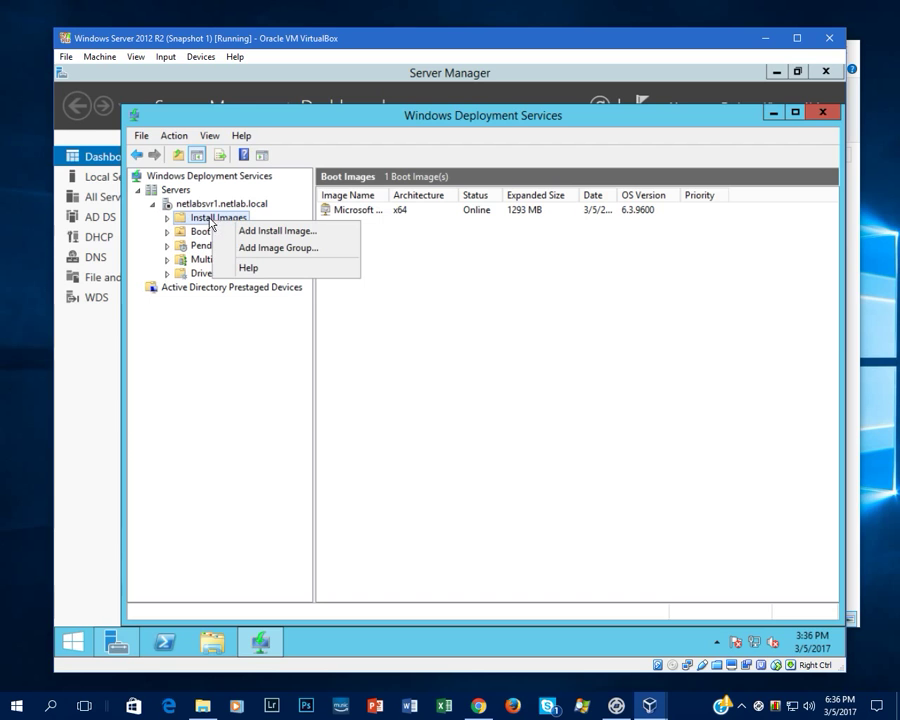
left_click(290, 232)
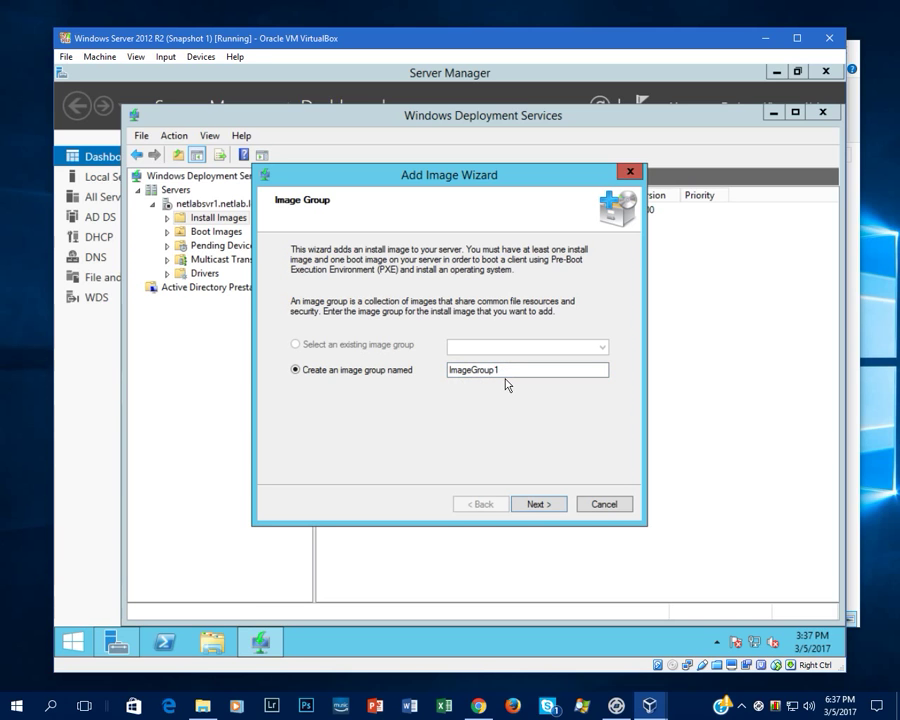
left_click(540, 506)
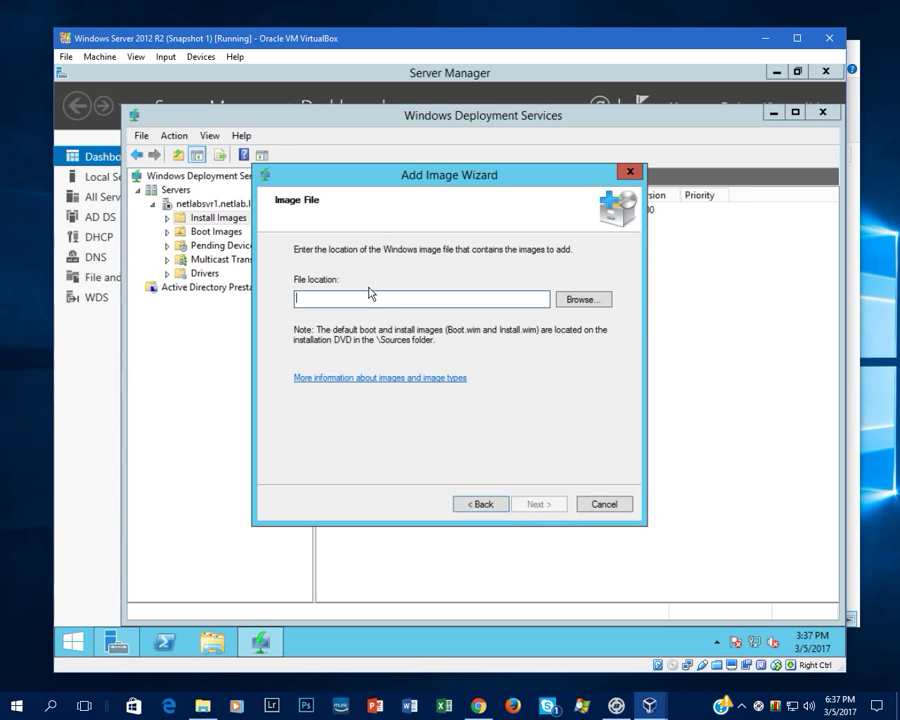
- Pick install.wim from the Desktop and add its Windows 8.1 Enterprise Evaluation x64 image
left_click(583, 300)
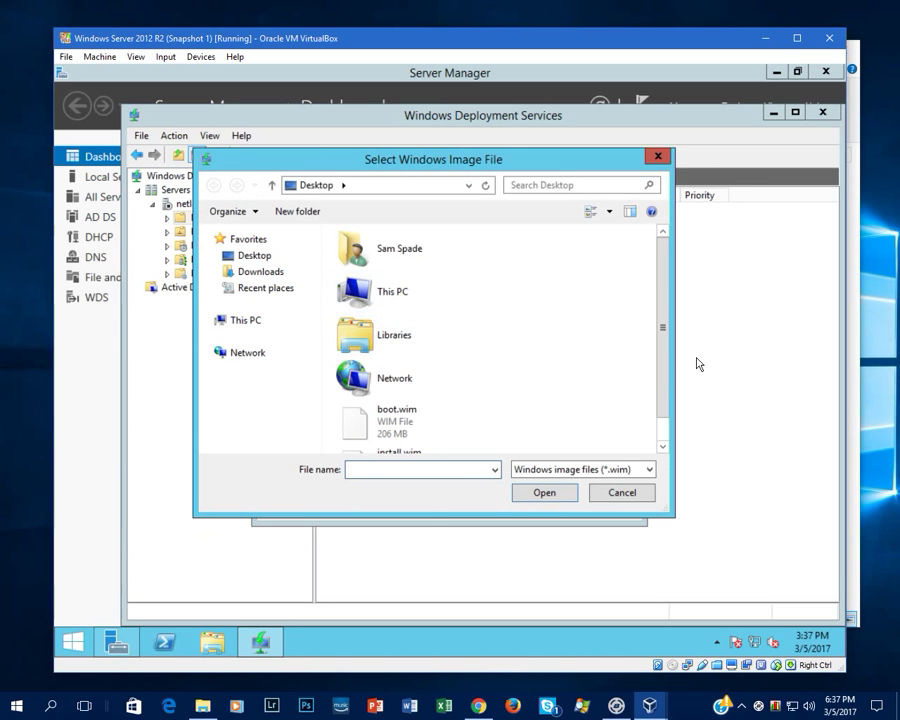
left_click(662, 445)
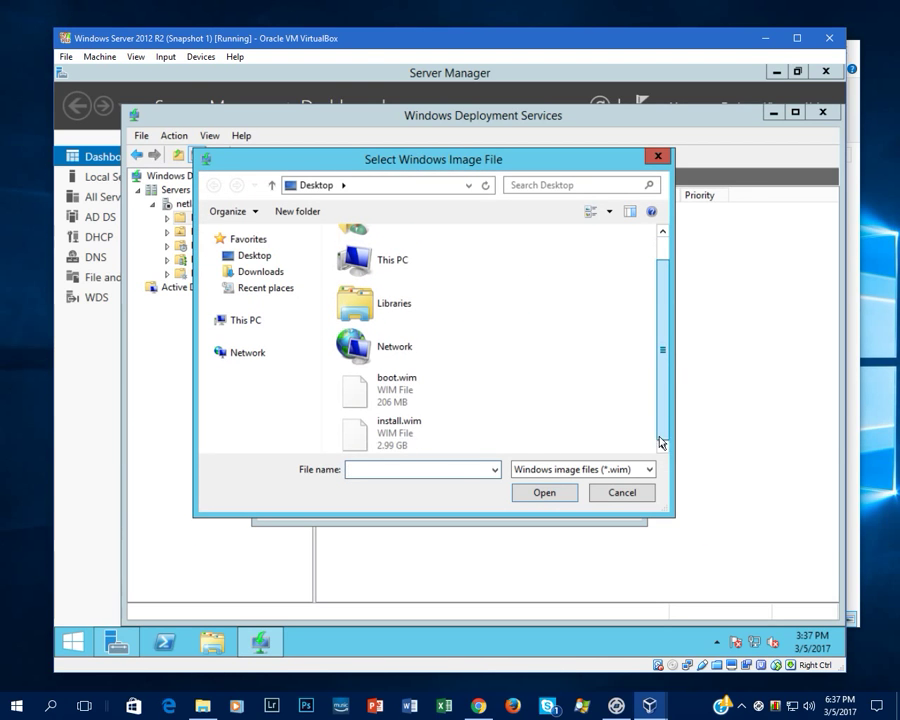
double_click(381, 428)
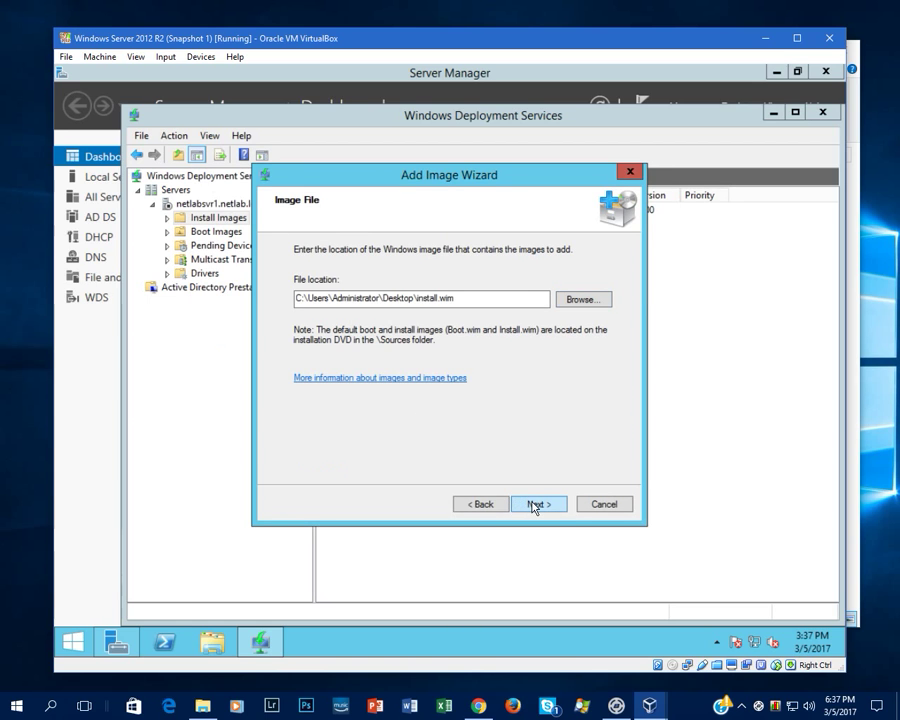
left_click(534, 503)
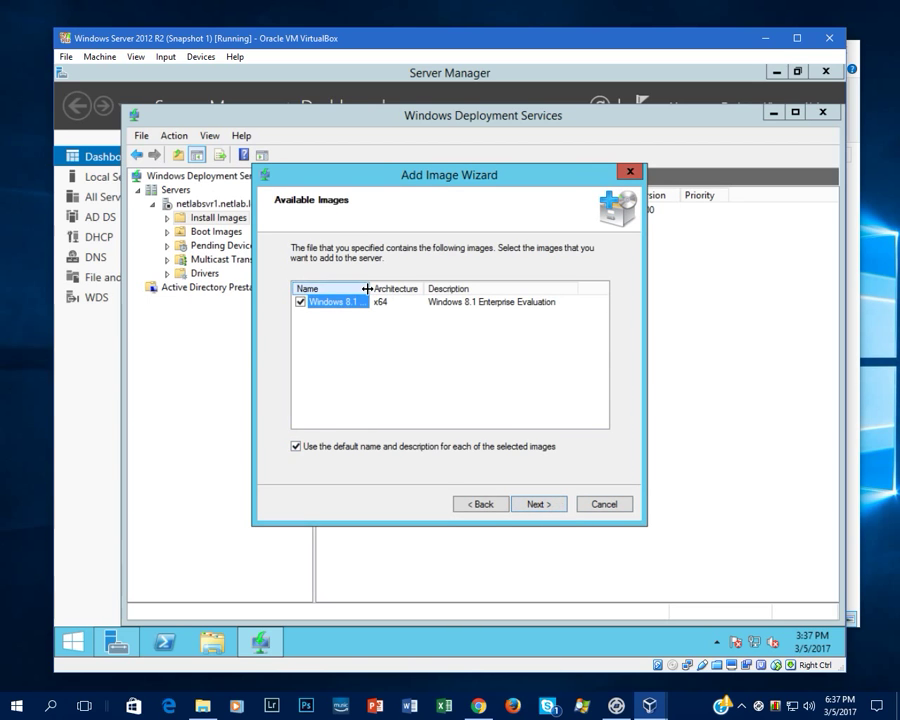
left_click_drag(368, 289, 421, 289)
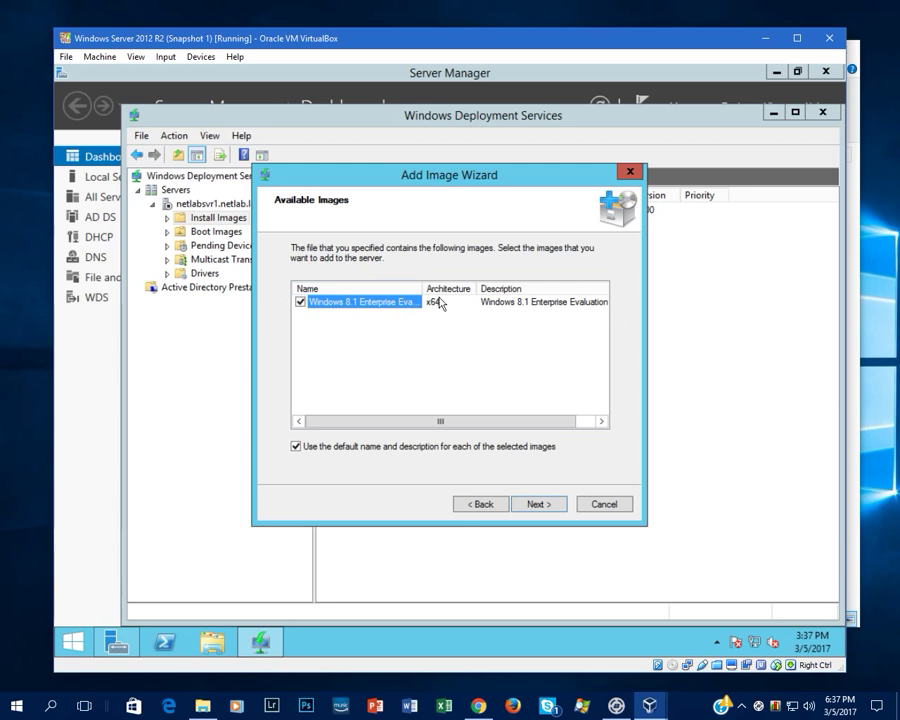
left_click(540, 504)
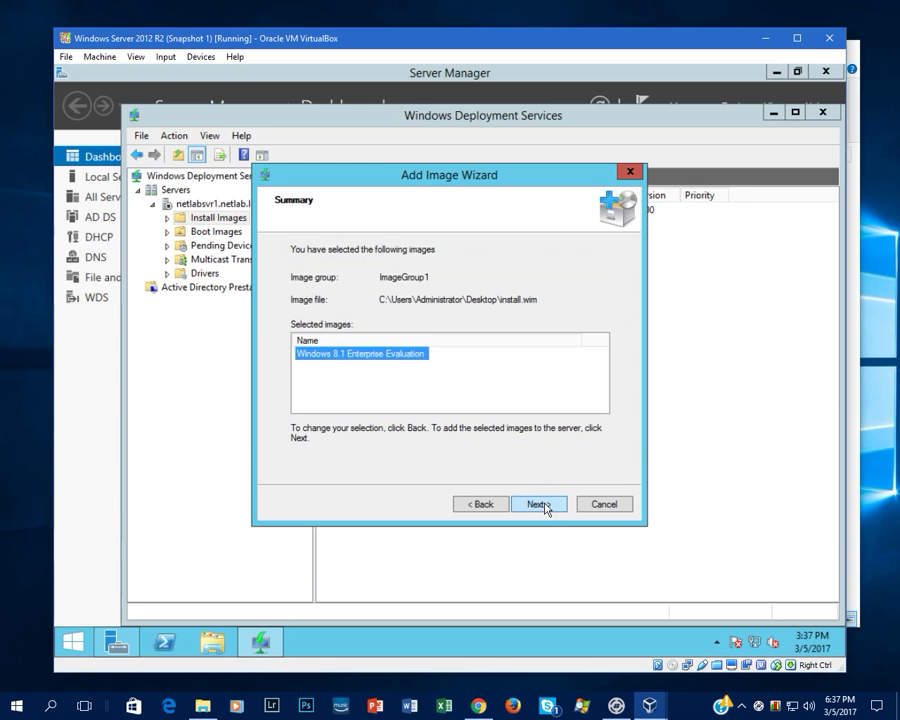
left_click(543, 505)
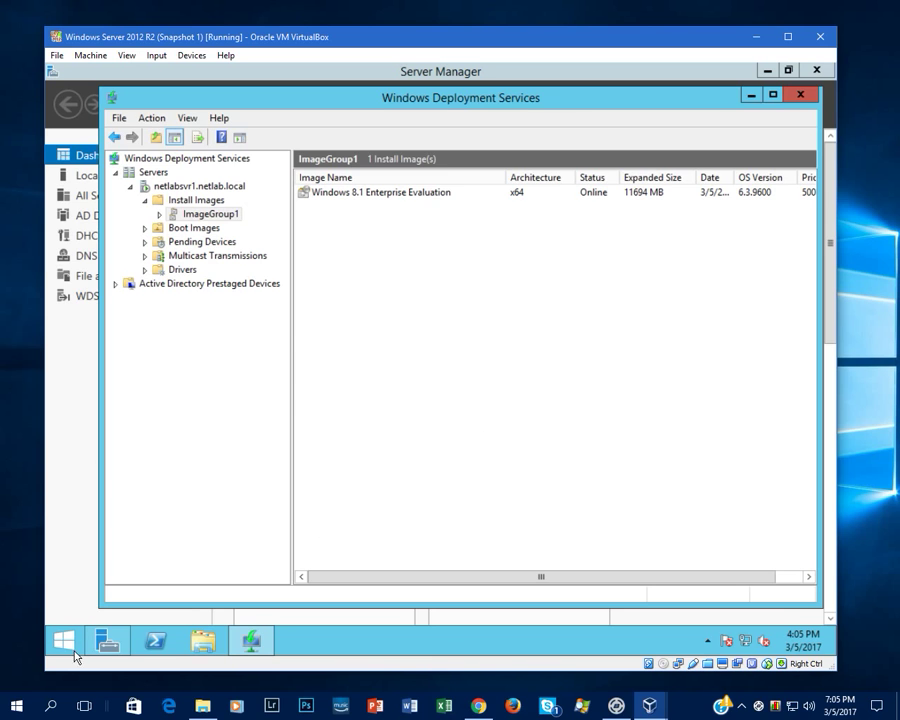
right_click(61, 646)
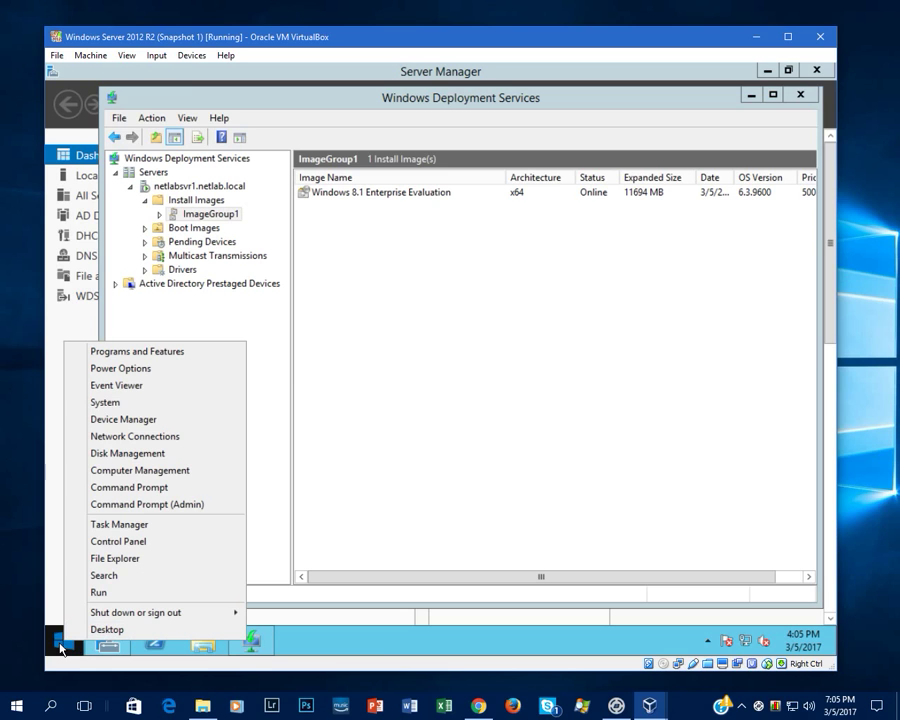
left_click(97, 593)
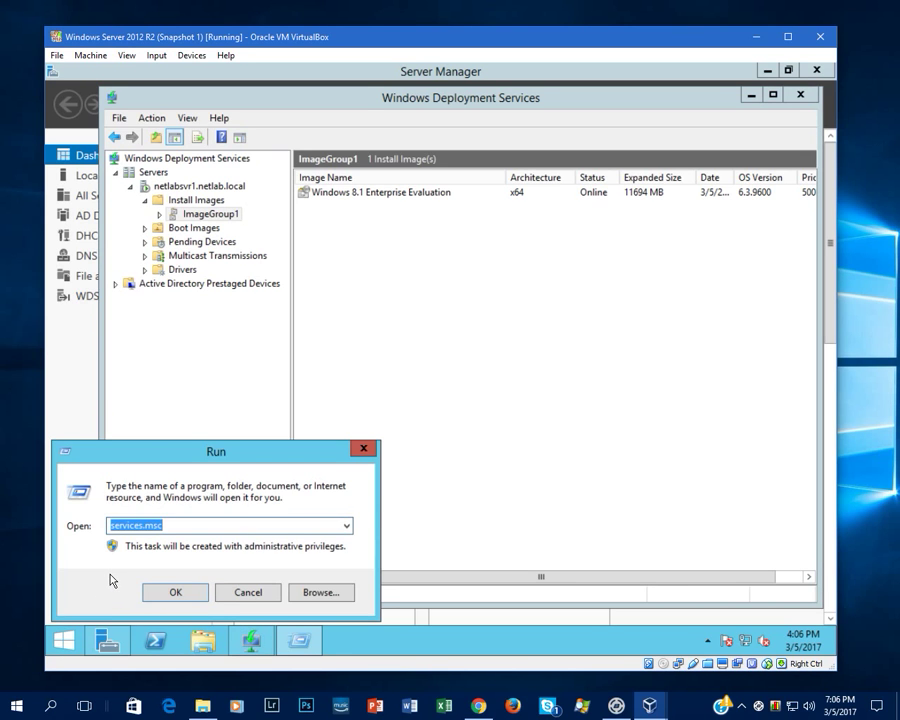
key("End")
key("Return")
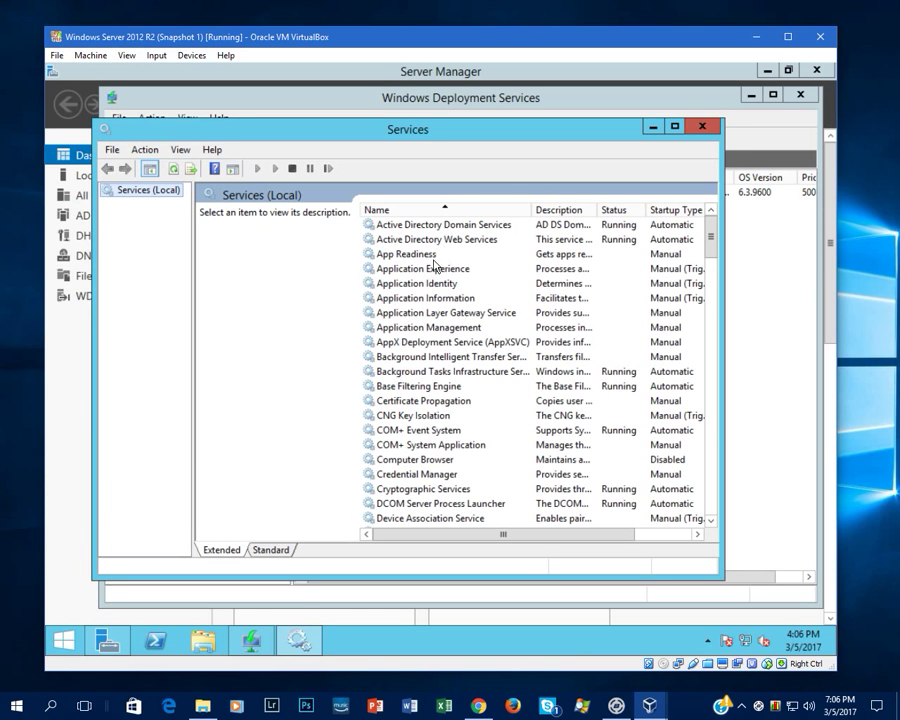
left_click_drag(709, 237, 709, 478)
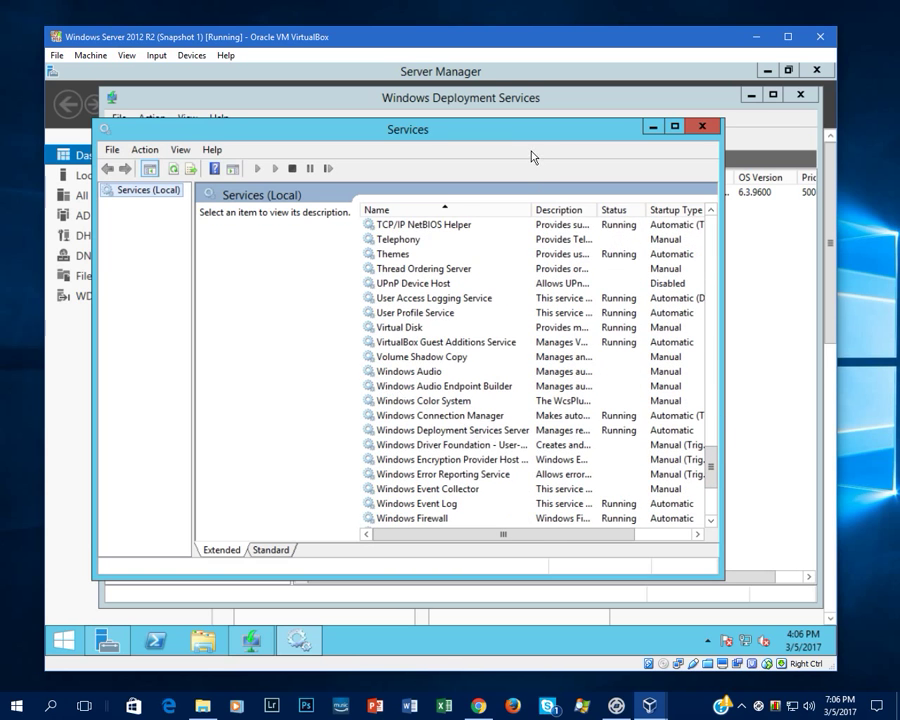
left_click(492, 435)
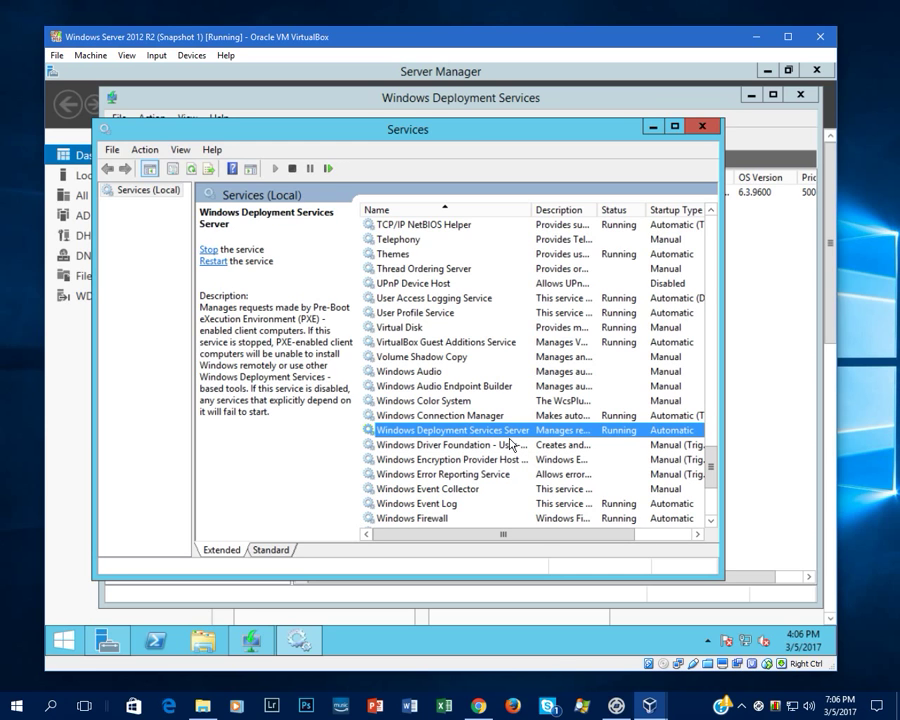
left_click(702, 126)
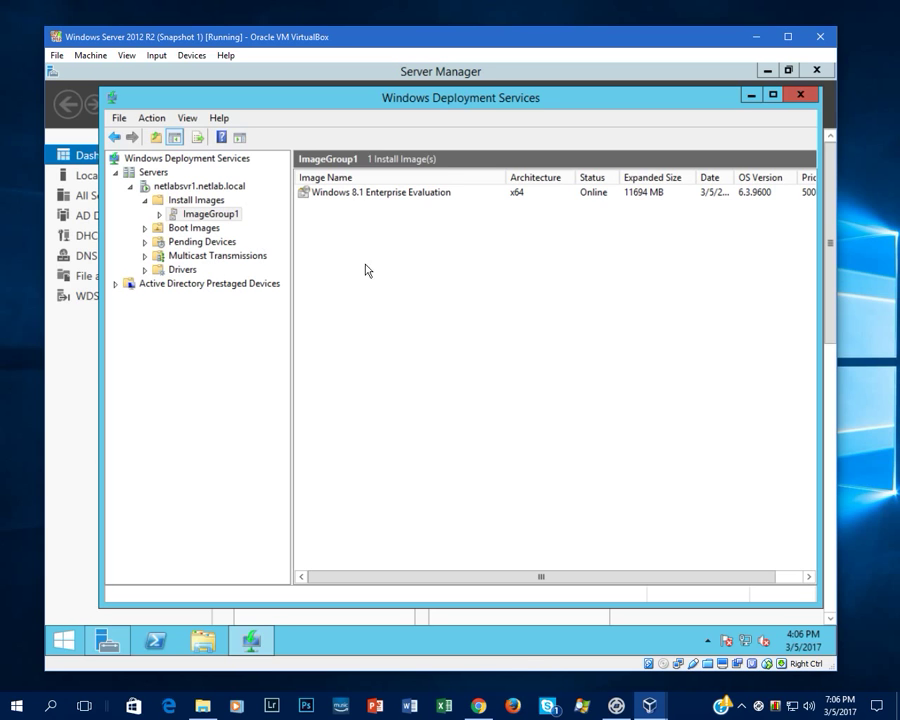
- Close the WDS console and open the DHCP console in an enlarged window
left_click(799, 96)
left_click(725, 106)
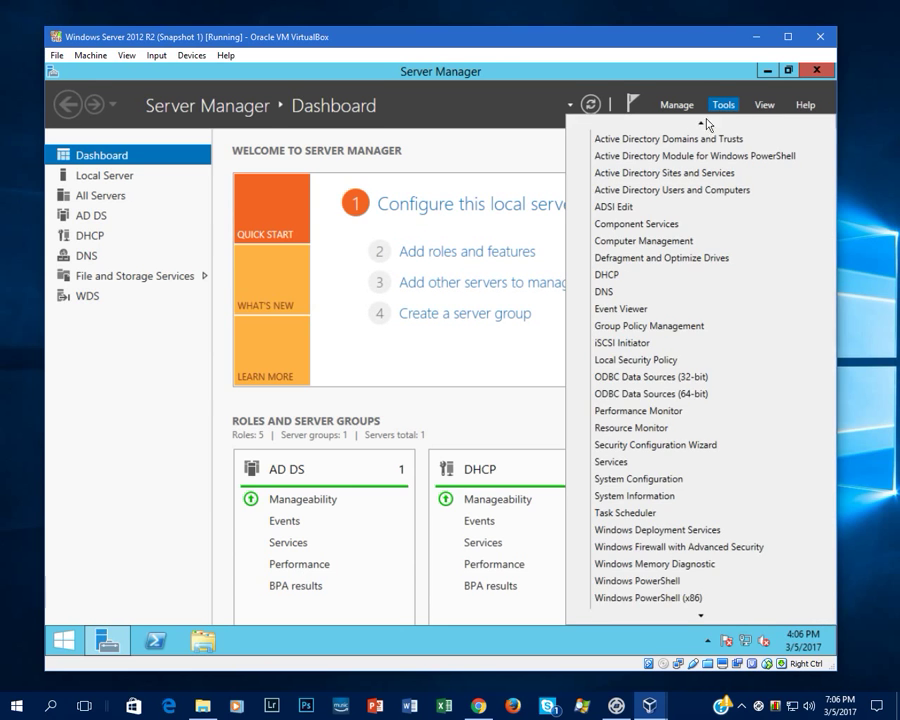
left_click(612, 277)
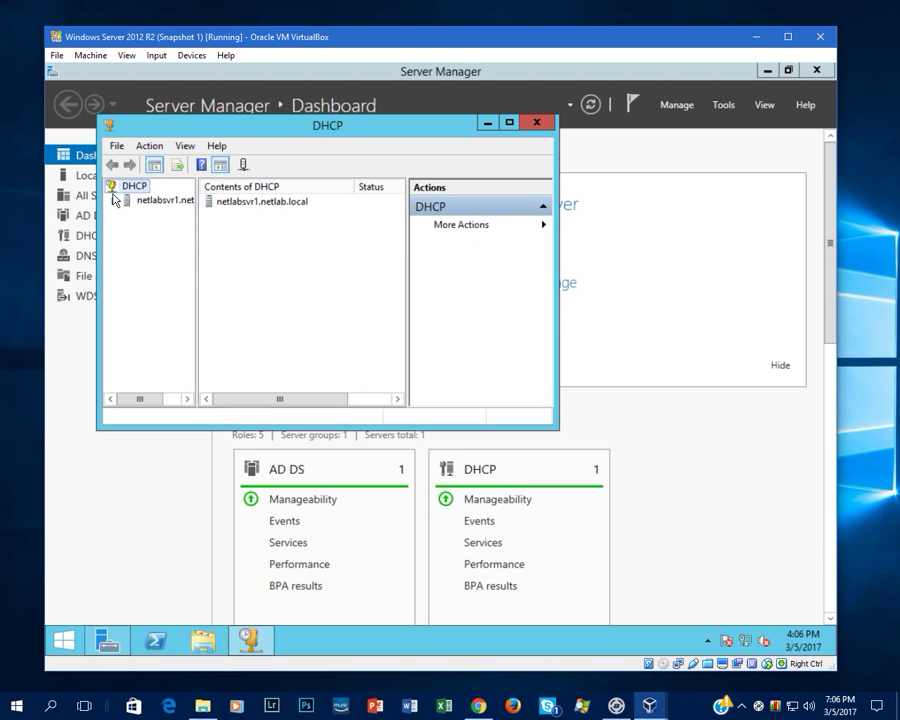
left_click_drag(554, 430, 729, 557)
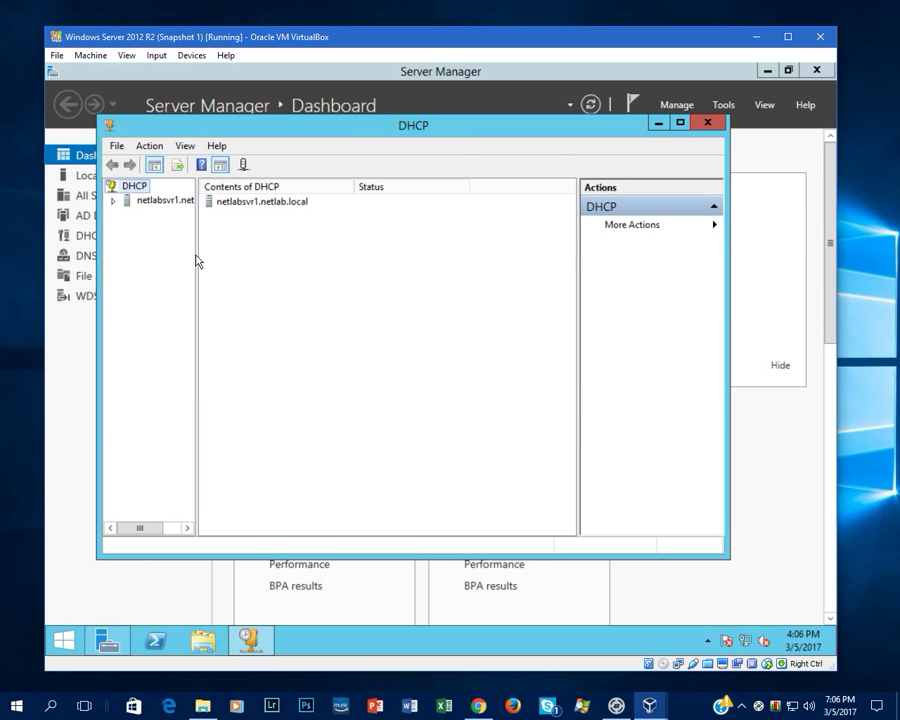
- Check that IPv4 Server Options include 060 PXEClient, then close DHCP
left_click_drag(197, 259, 245, 265)
left_click(113, 200)
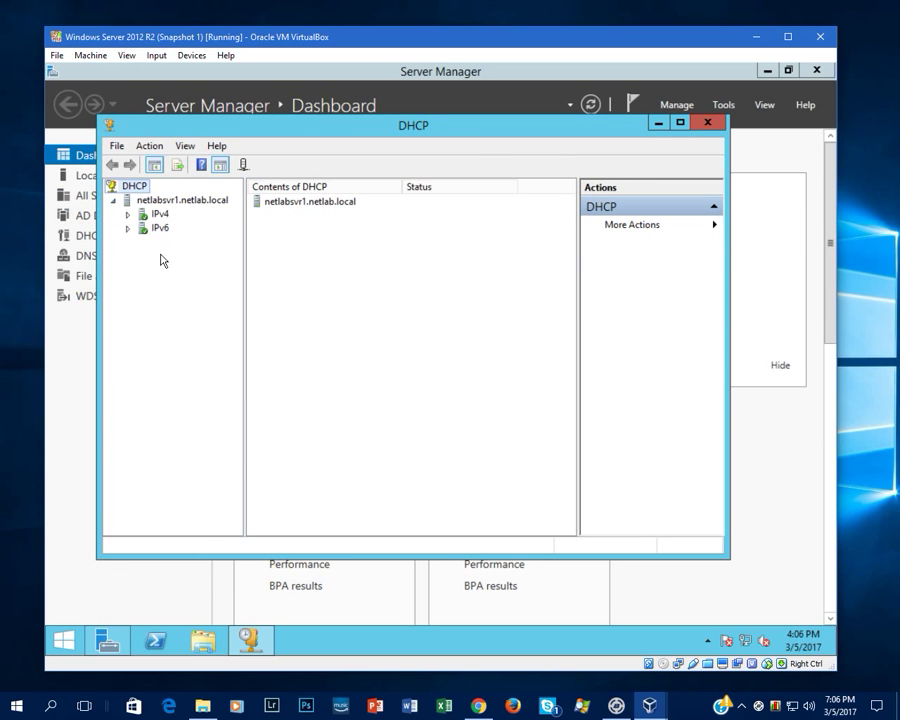
left_click(127, 214)
left_click(185, 242)
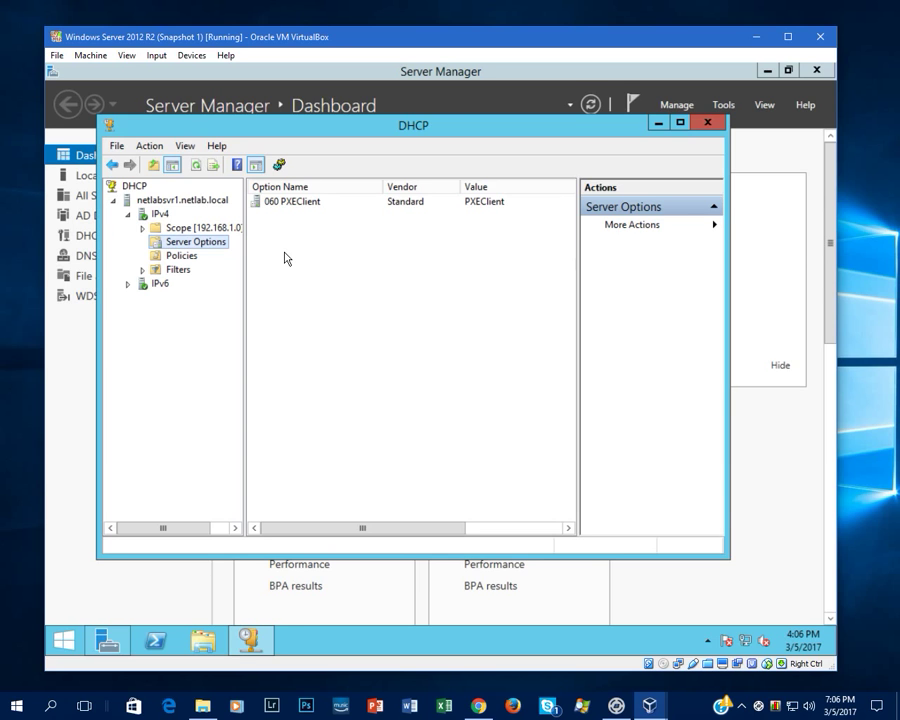
left_click(707, 125)
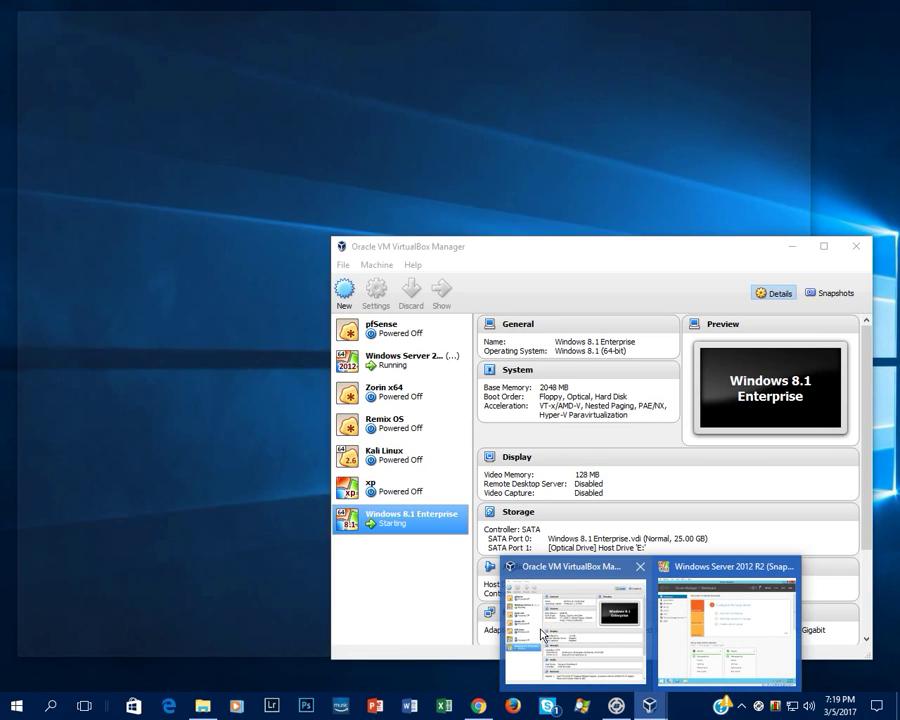
- Review the Windows 8.1 Enterprise VM's System motherboard, processor and acceleration settings
left_click(574, 620)
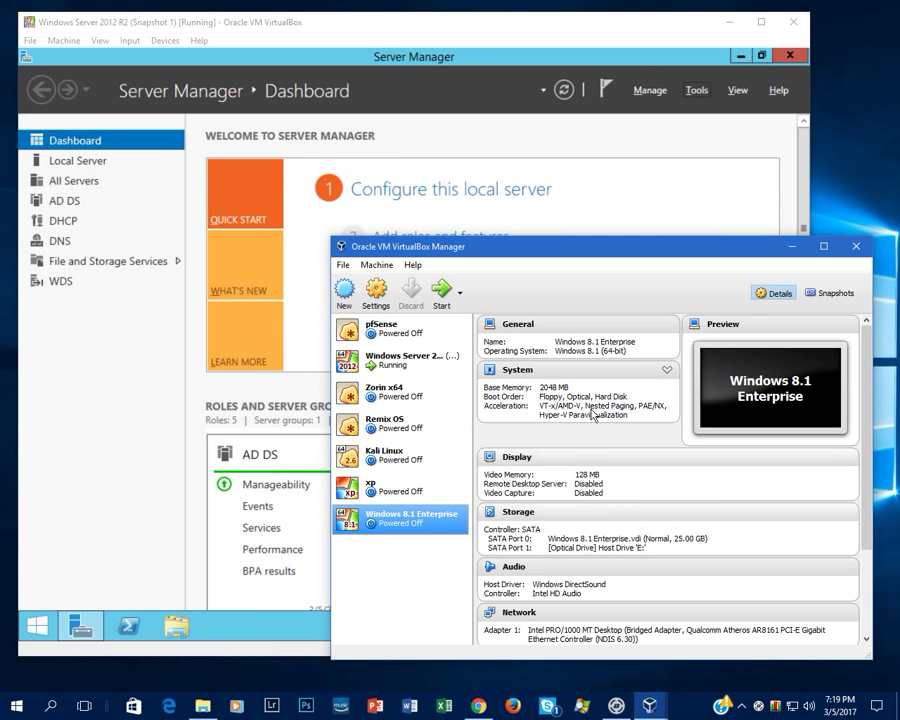
left_click(375, 292)
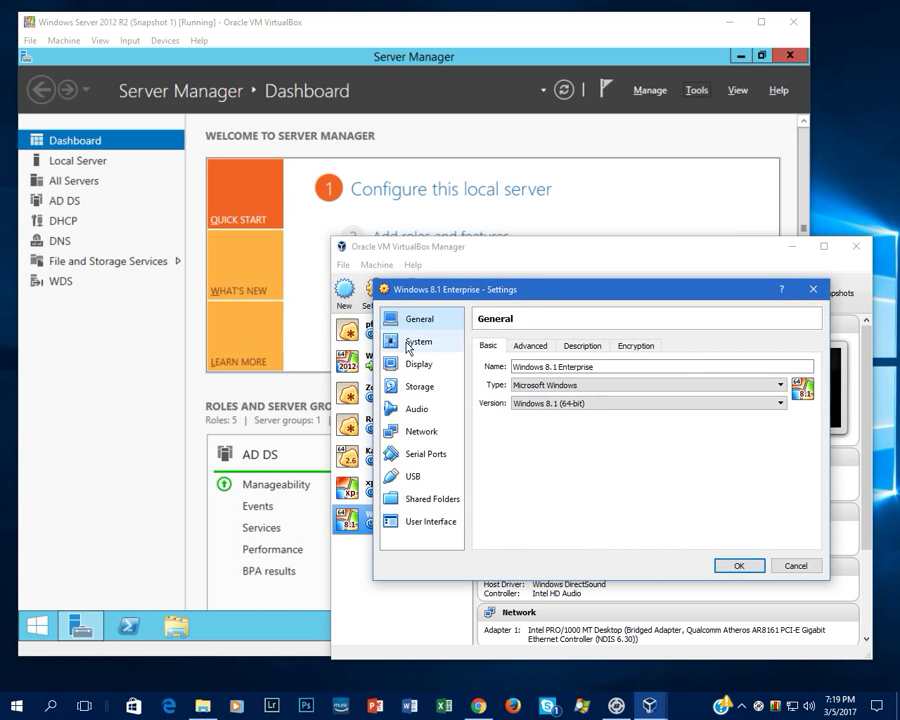
left_click(408, 345)
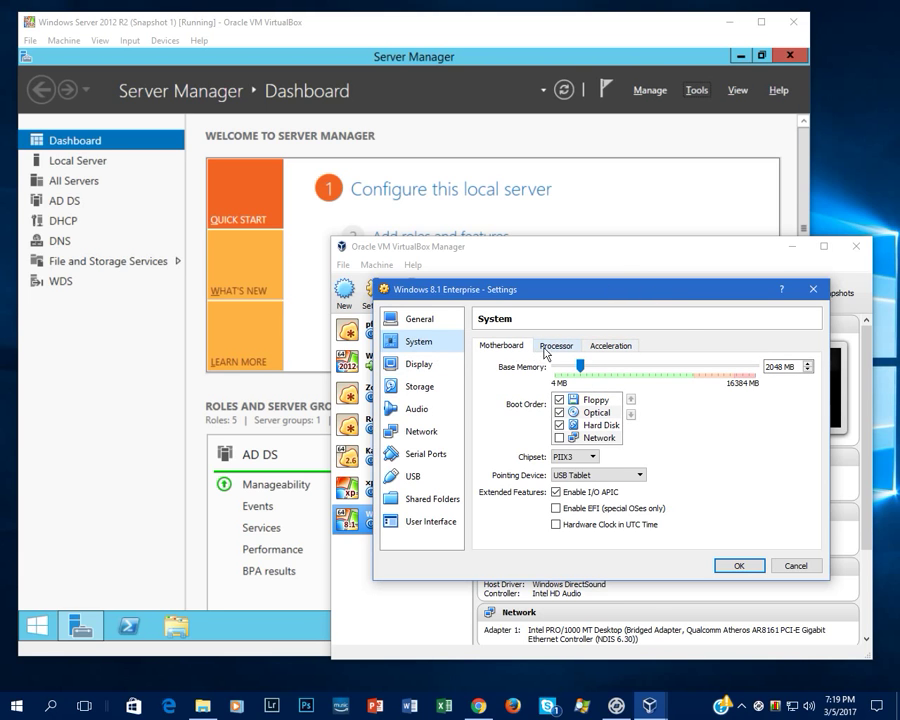
left_click(546, 350)
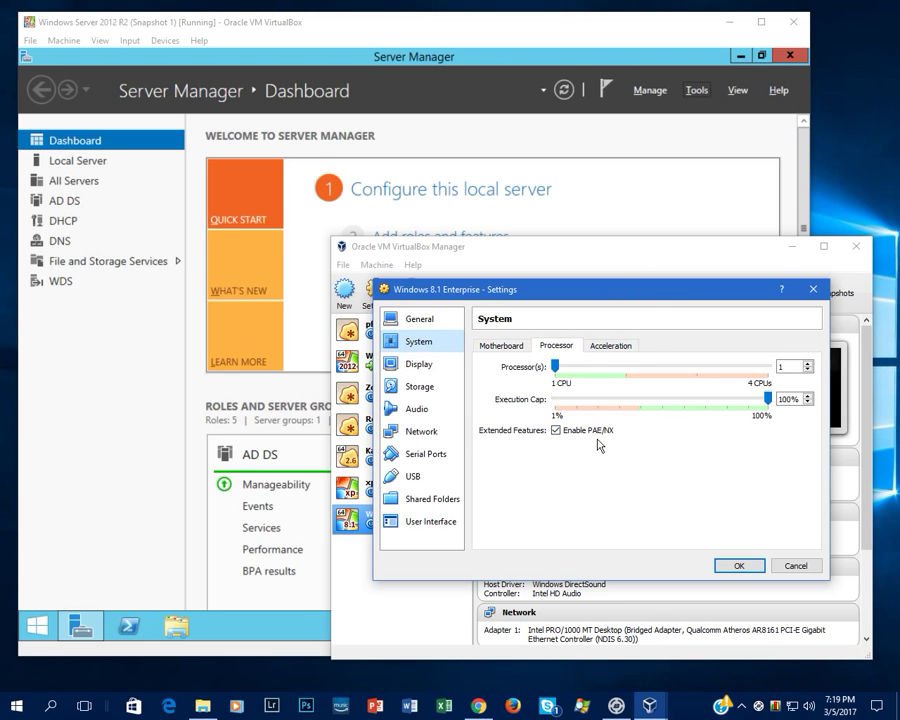
left_click(610, 346)
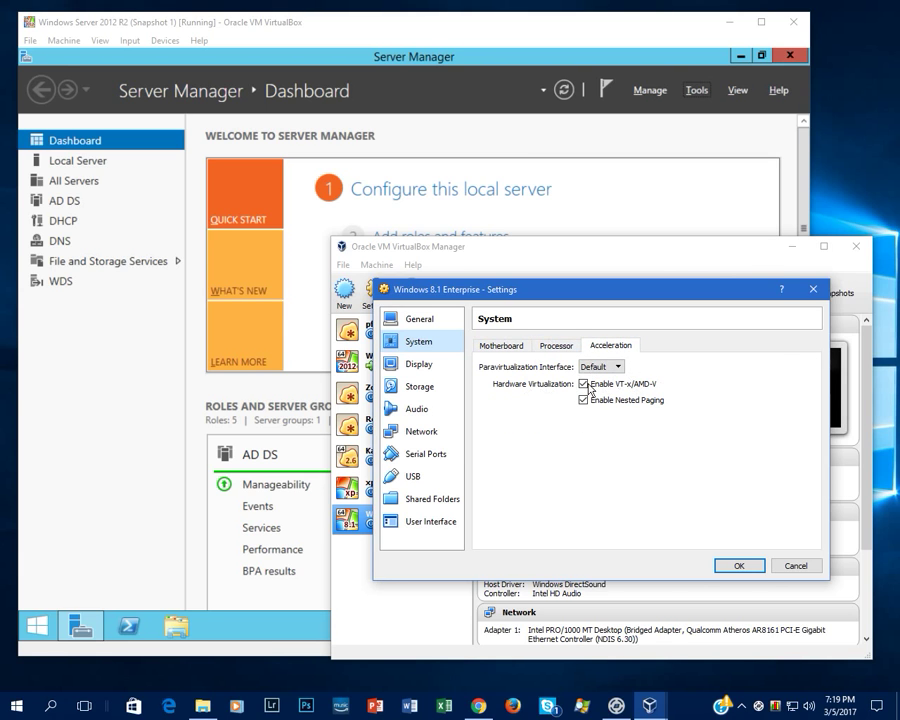
- Keep the VM's network adapter on Bridged Adapter and save the settings
left_click(415, 430)
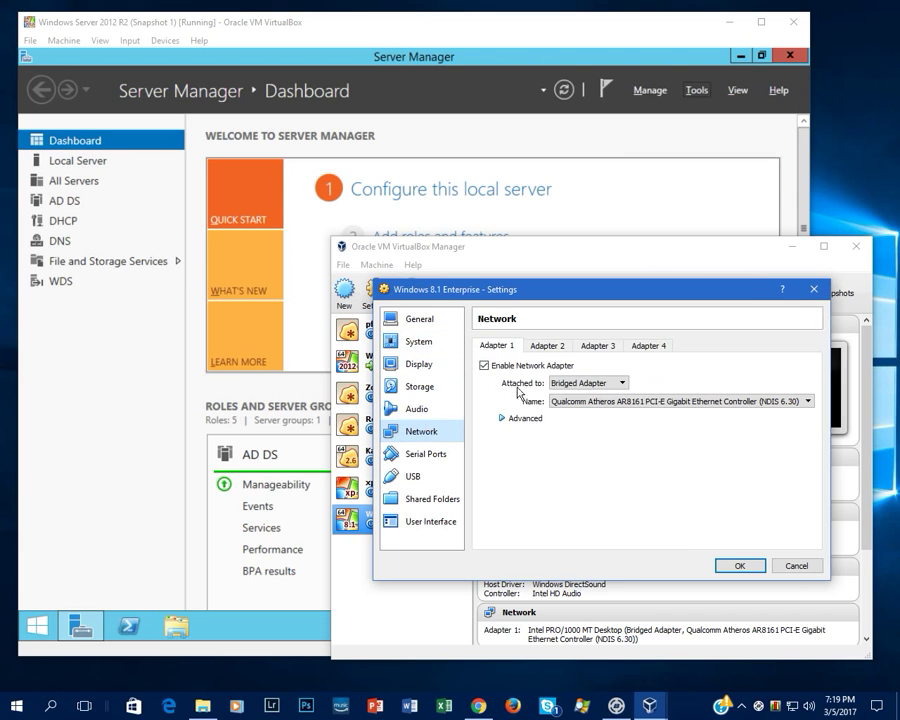
left_click(590, 389)
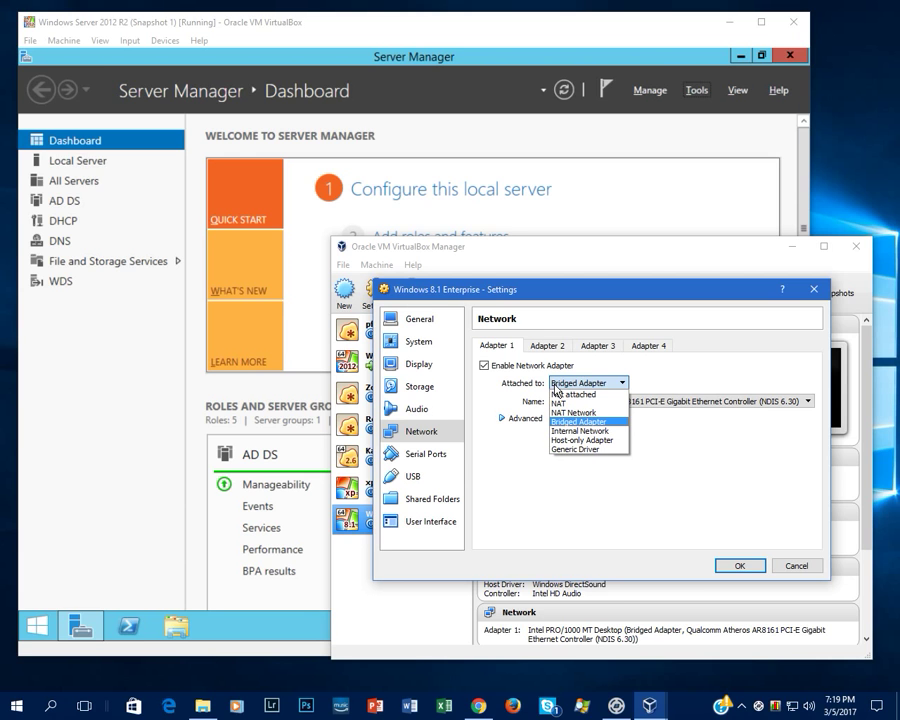
left_click(566, 382)
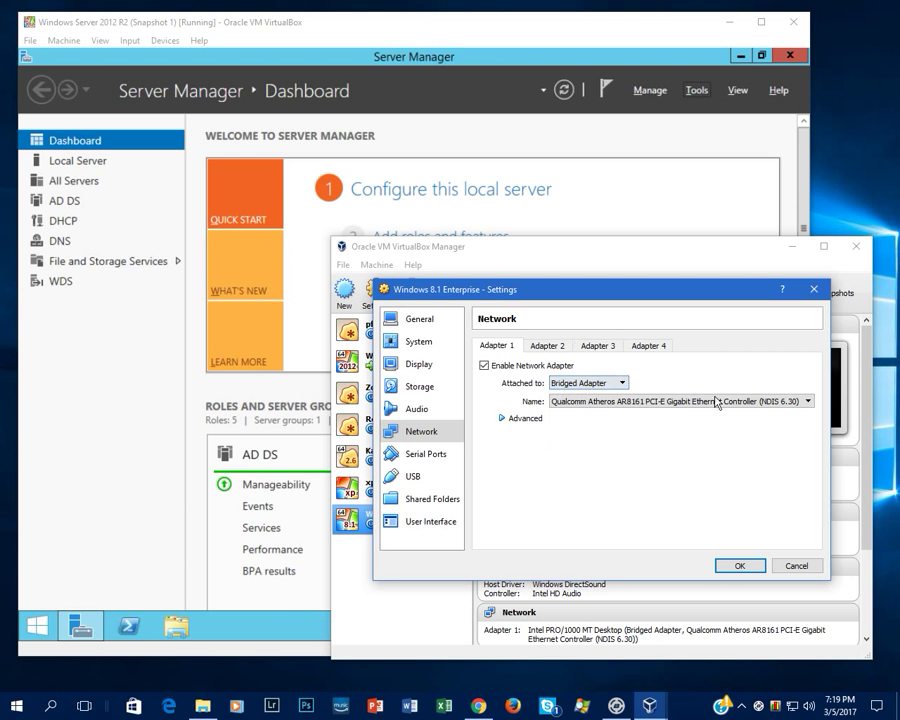
left_click(795, 566)
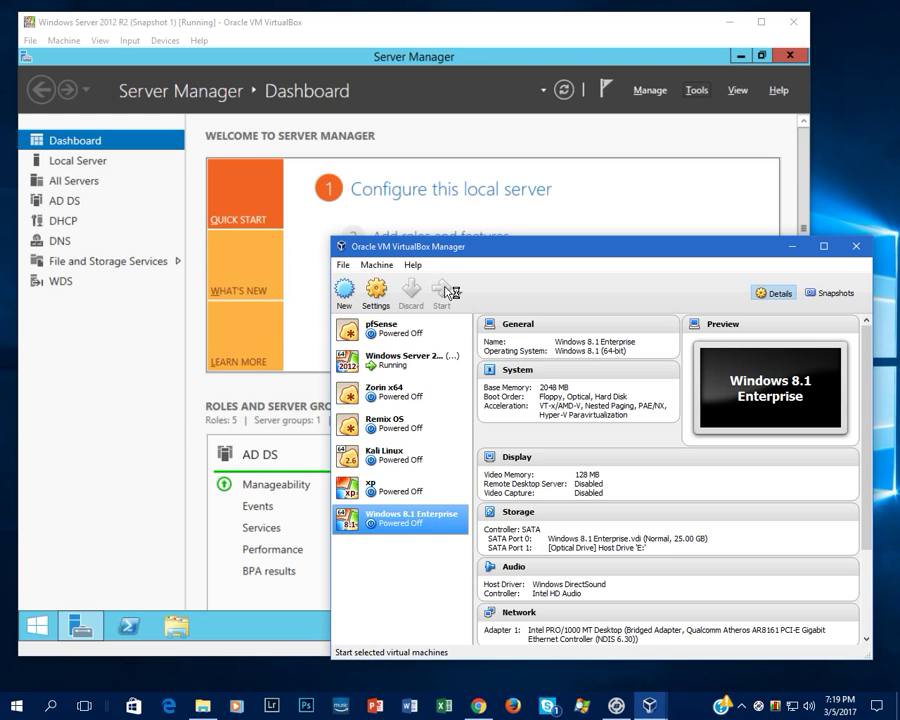
- Start the Windows 8.1 VM and PXE-boot it from LAN (F12, L, F12) into Windows Setup
left_click(447, 287)
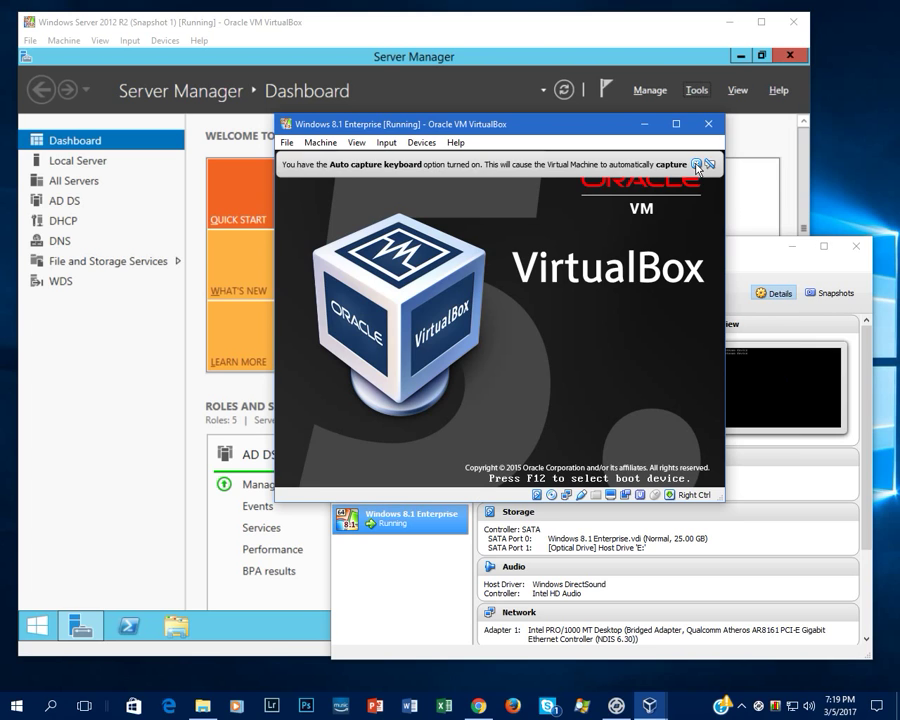
key("F12")
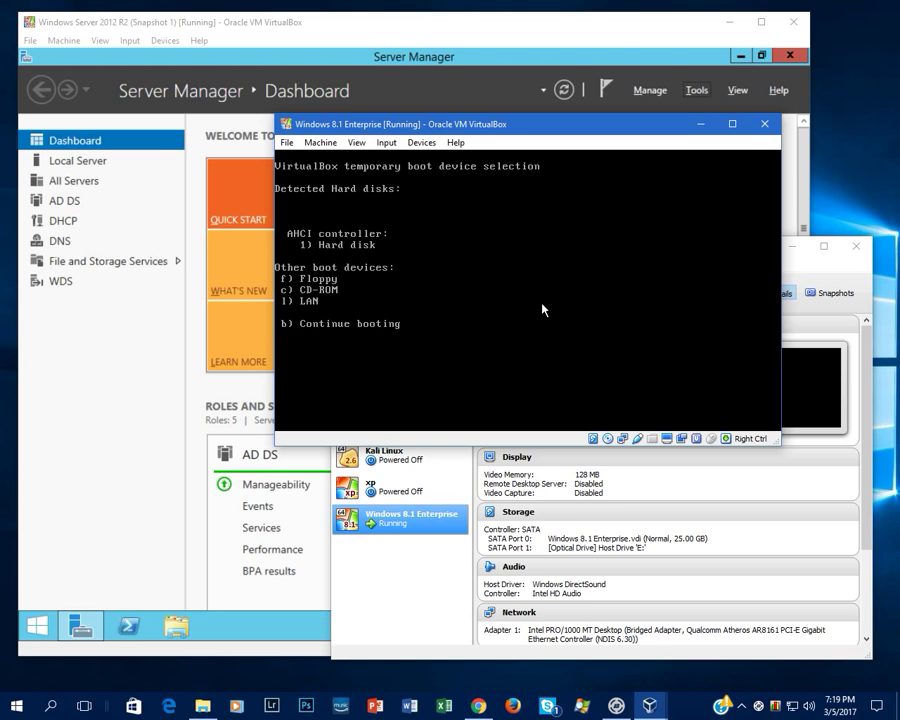
key("l")
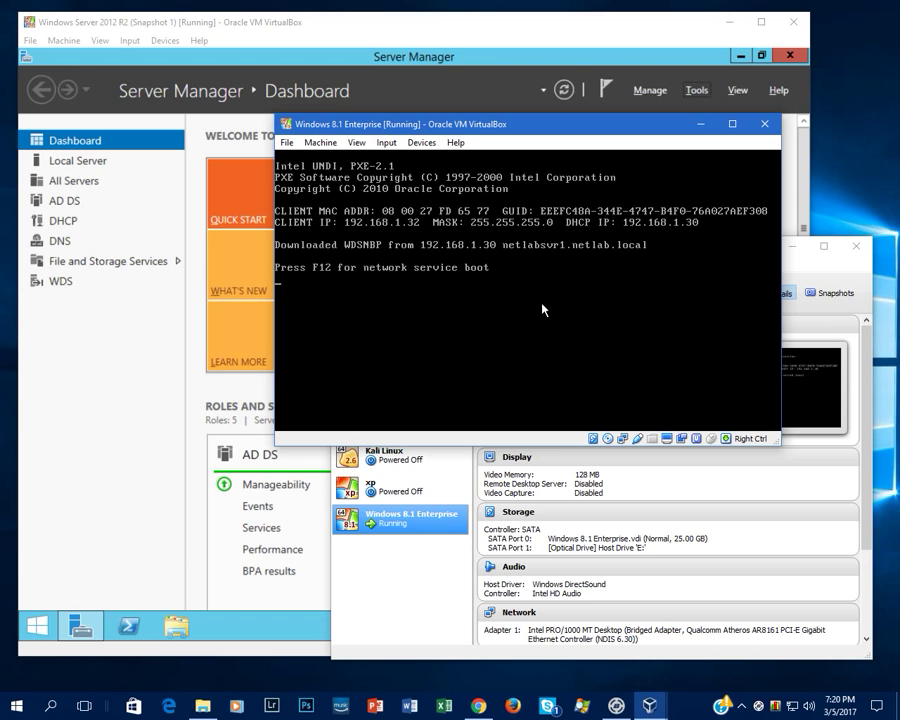
key("F12")
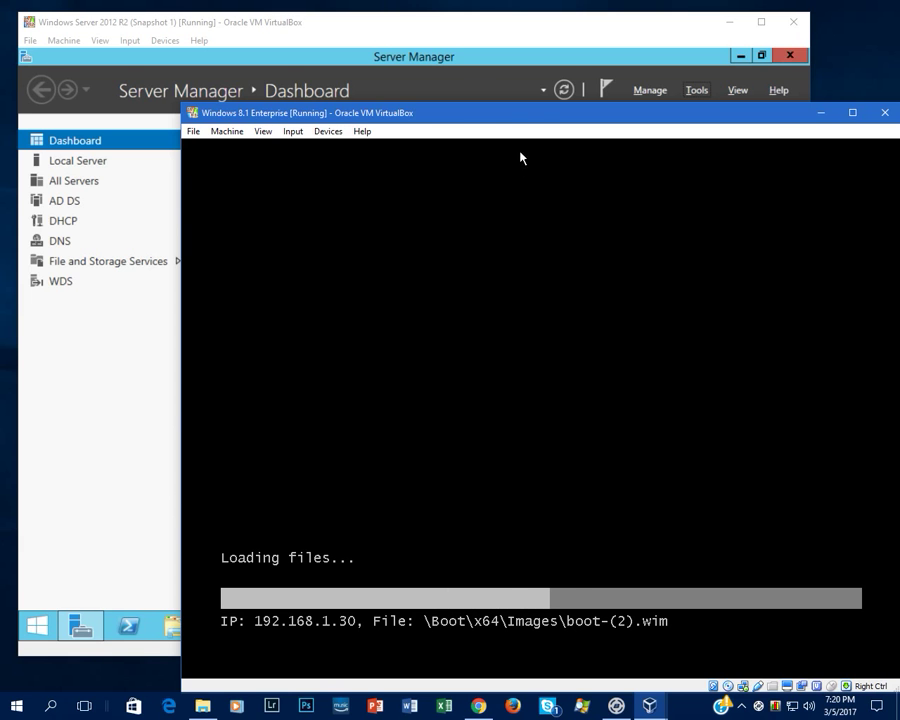
left_click_drag(534, 115, 490, 98)
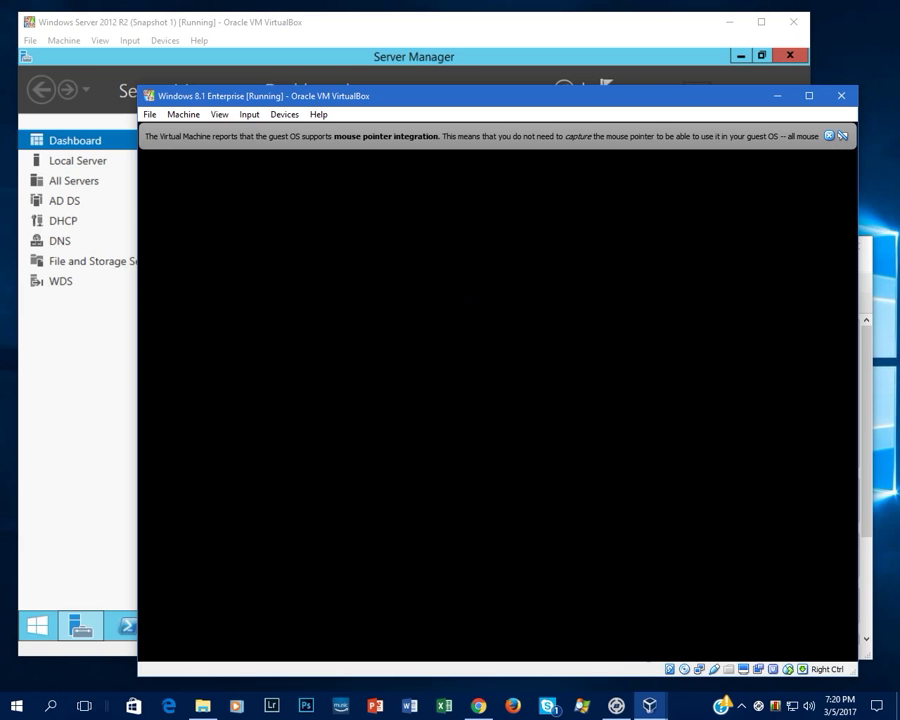
left_click(829, 135)
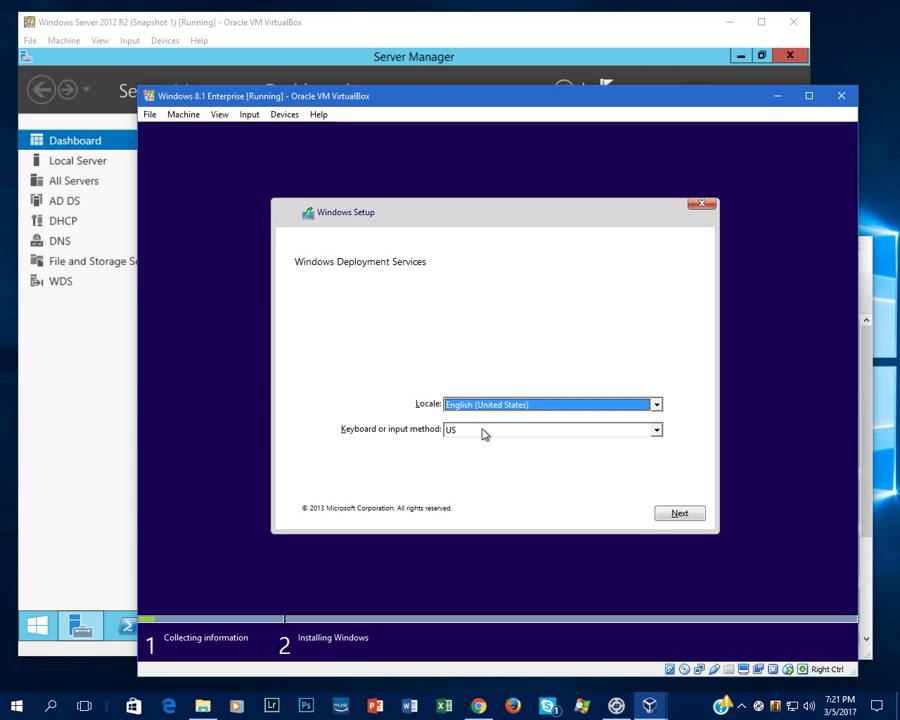
- Accept the locale, sign in with a netlab.local domain account and password, and choose Windows 8.1 Enterprise Evaluation
left_click(686, 513)
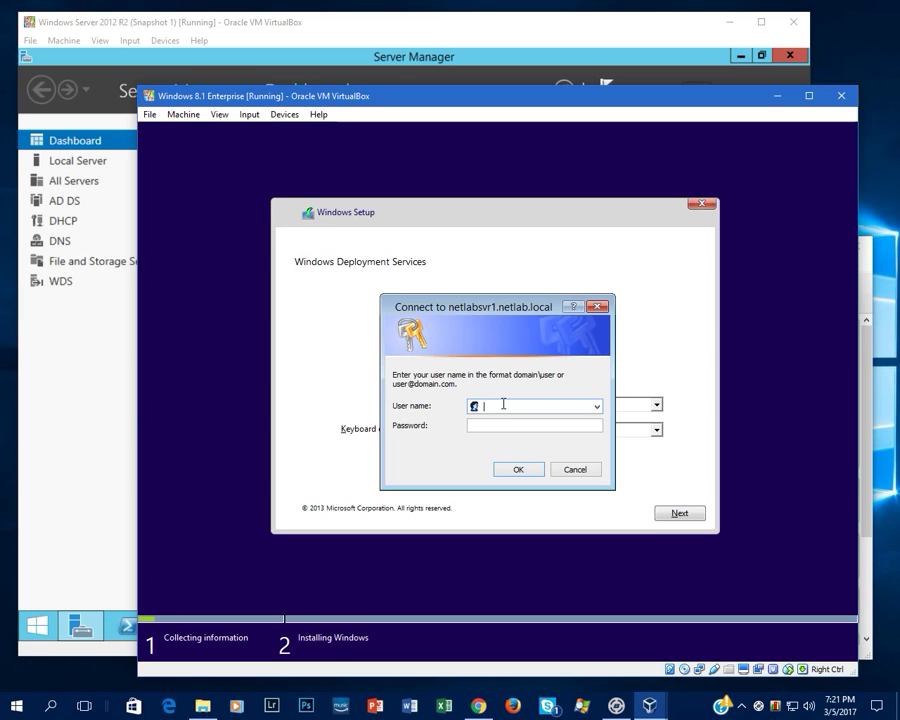
left_click(535, 425)
type("Password01")
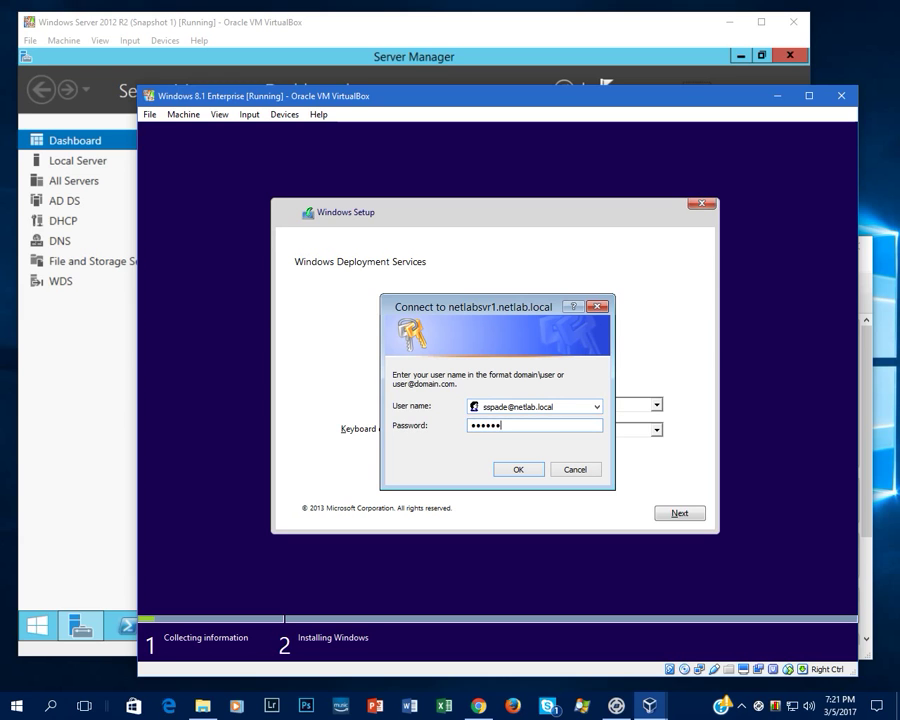
key("Return")
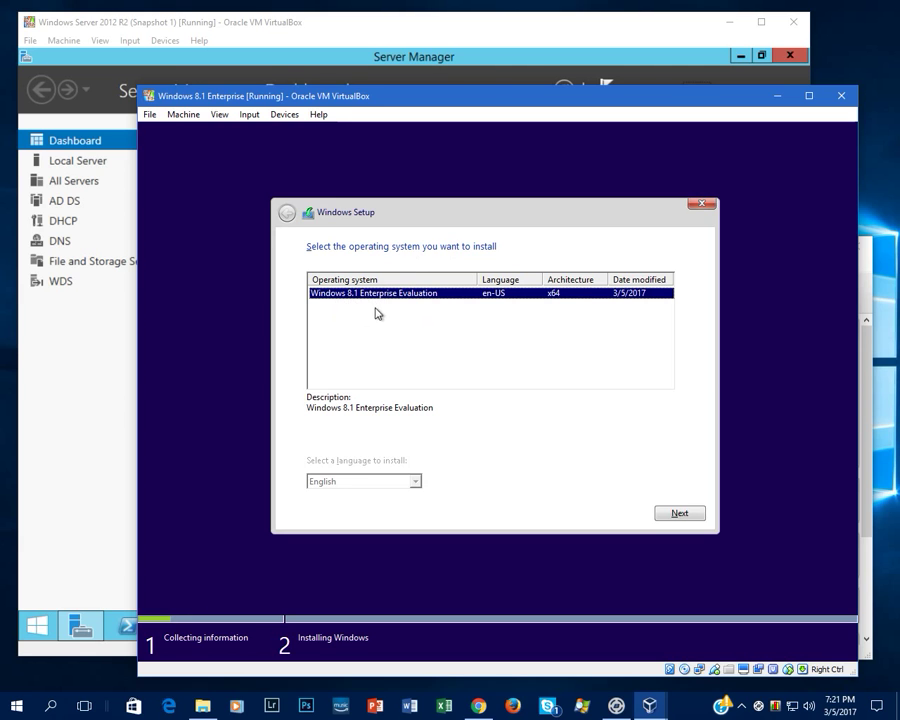
left_click(680, 513)
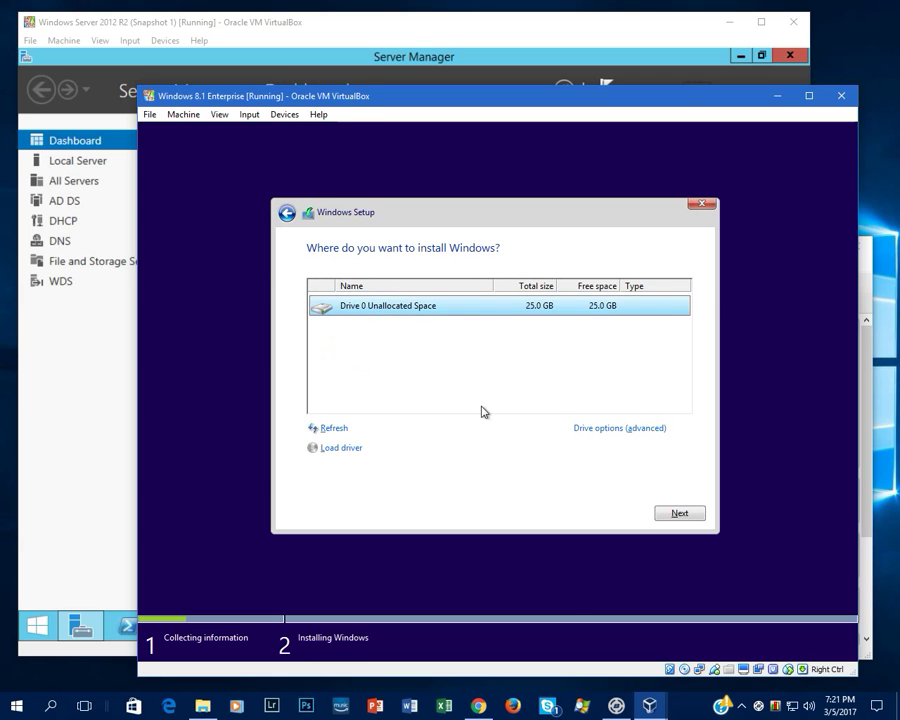